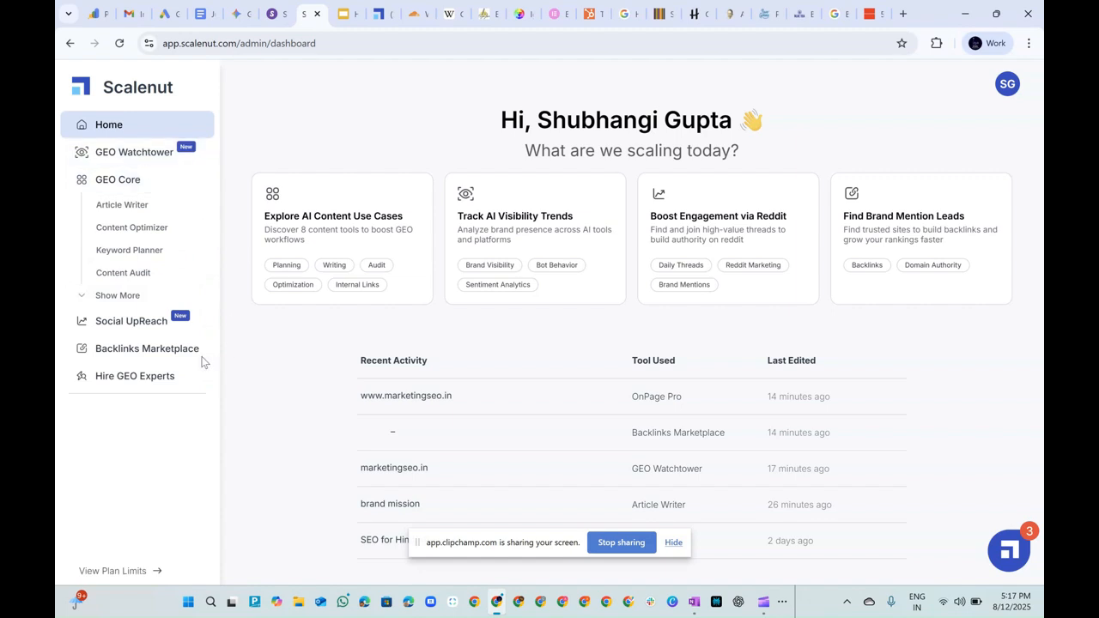
Open Social UpReach and look through its overview of Reddit monitoring, sentiment scoring and SERP thread discovery.
left_click(133, 321)
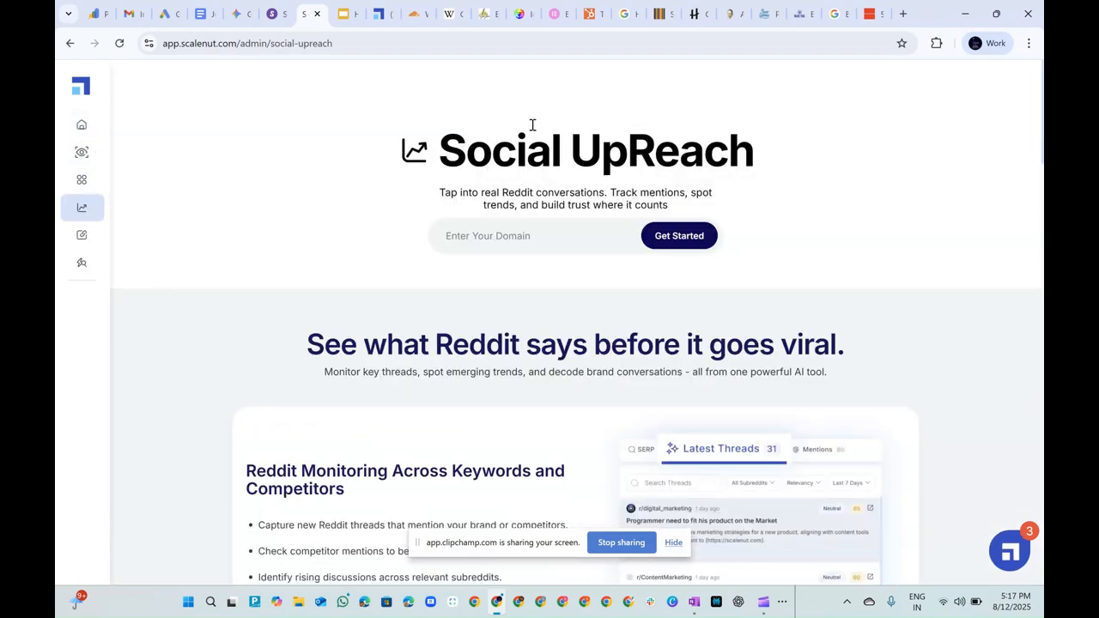
scroll(334, 314, "down", 2)
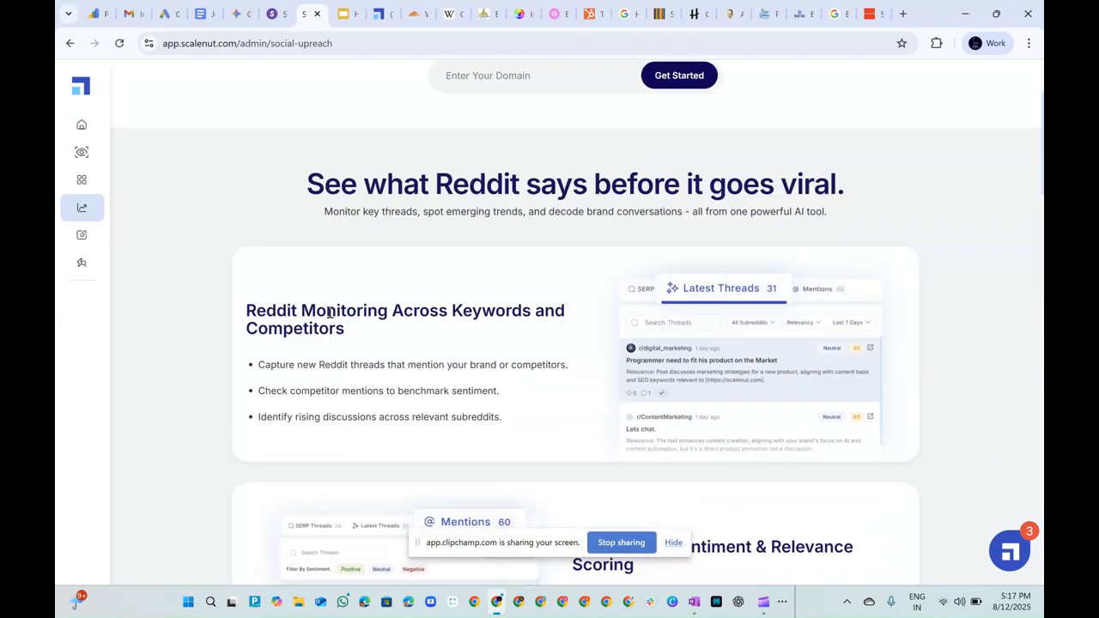
scroll(326, 313, "down", 6)
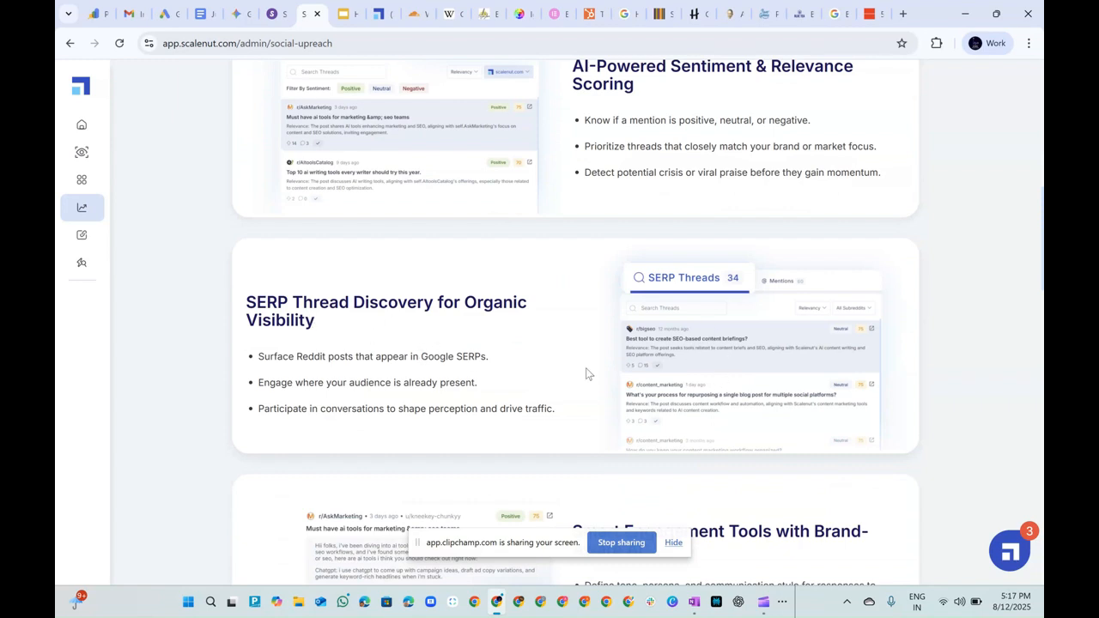
Open GEO Core and start creating a new article with the Article Writer.
mouse_move(93, 248)
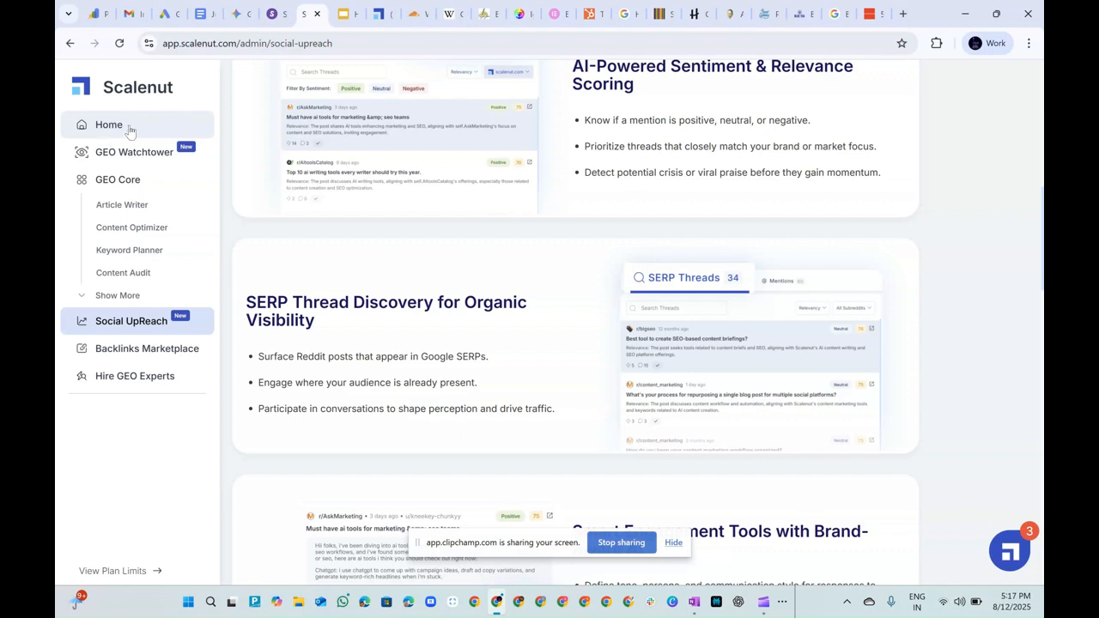
left_click(130, 182)
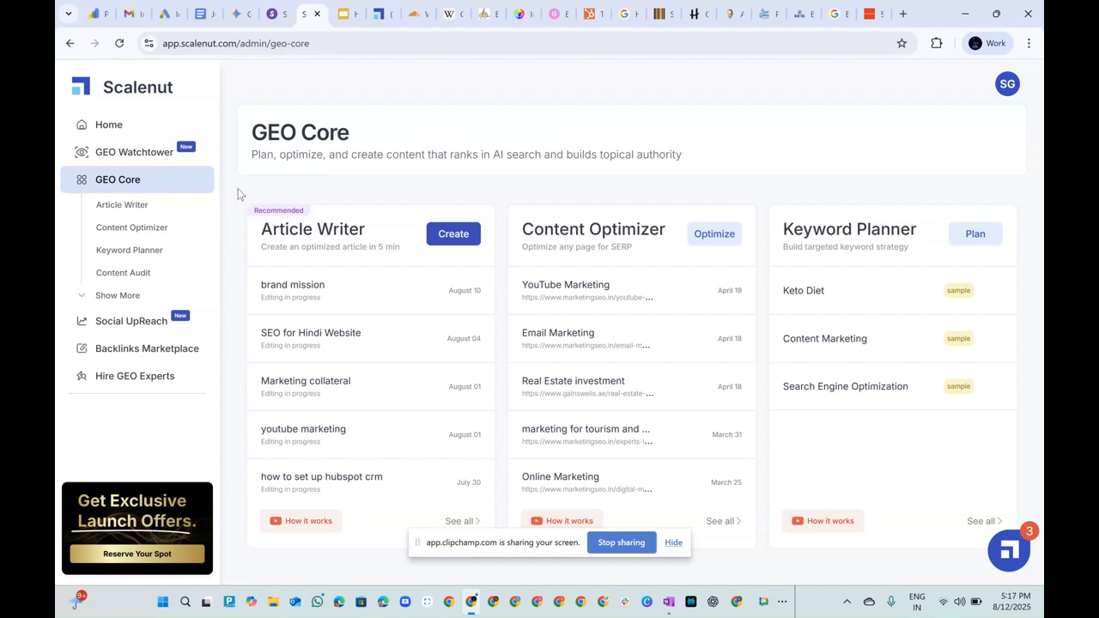
left_click(456, 238)
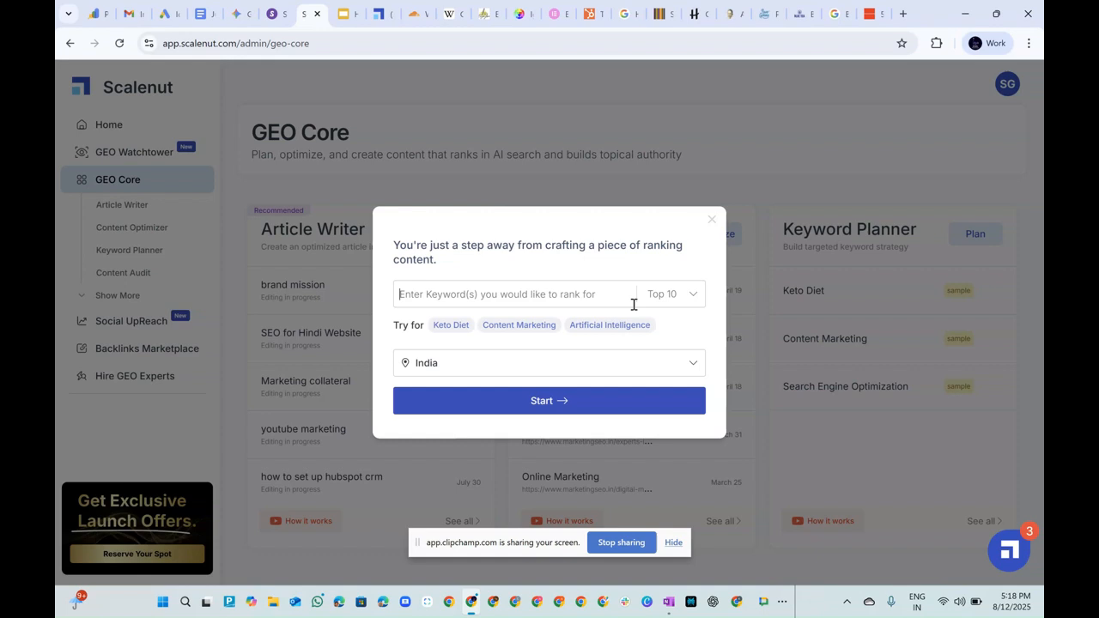
Review the available target locations and select India for the new article, dismissing the chat notification.
left_click(692, 361)
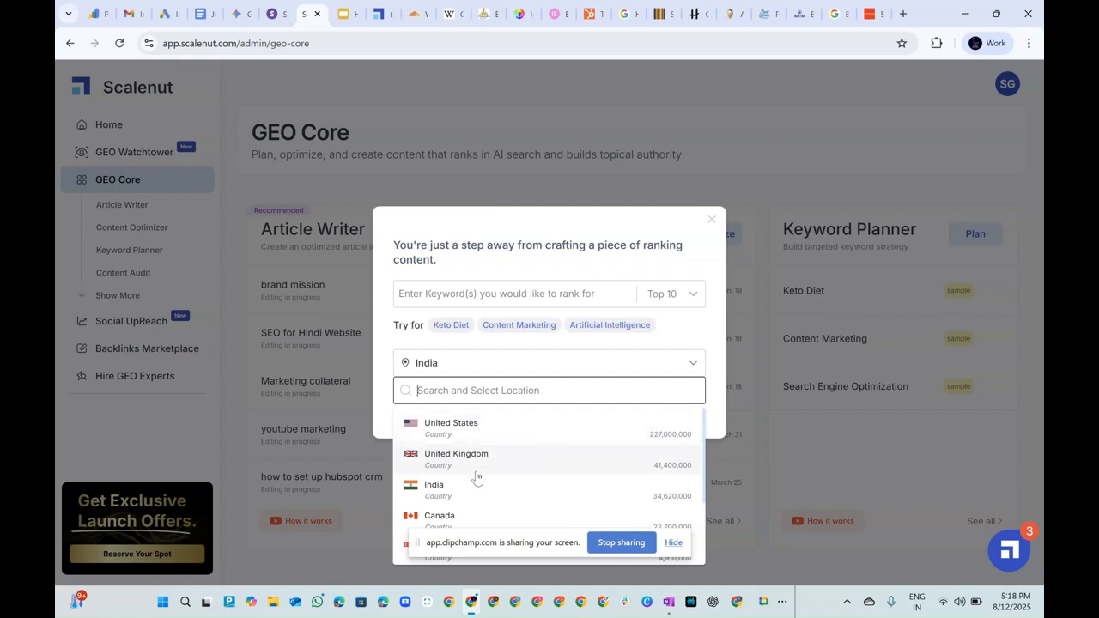
scroll(437, 506, "down", 2)
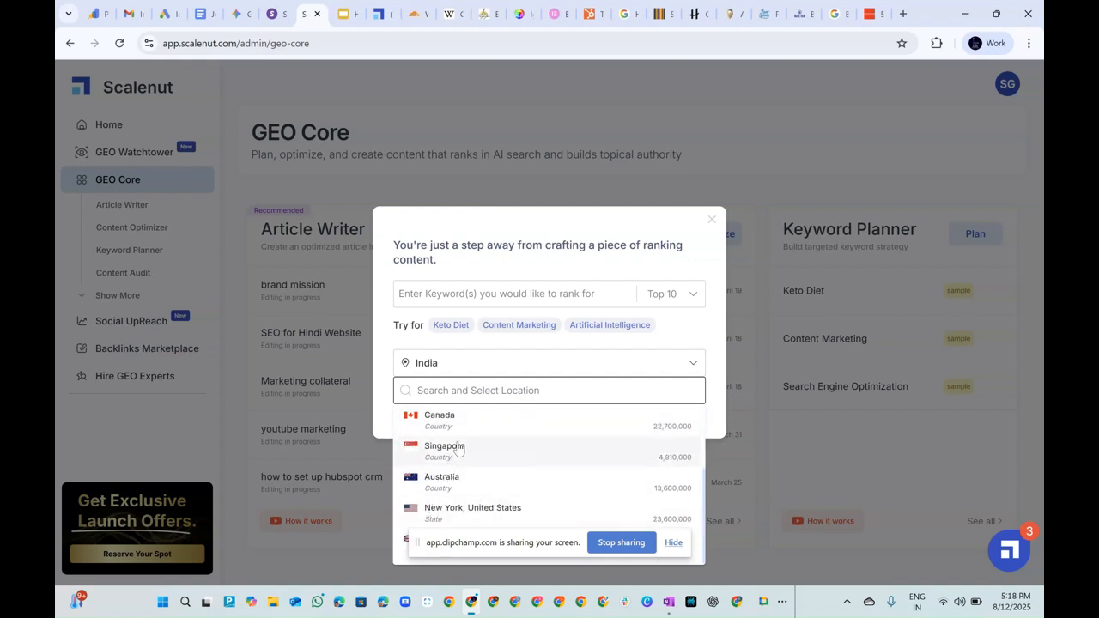
scroll(494, 476, "up", 2)
scroll(496, 480, "down", 2)
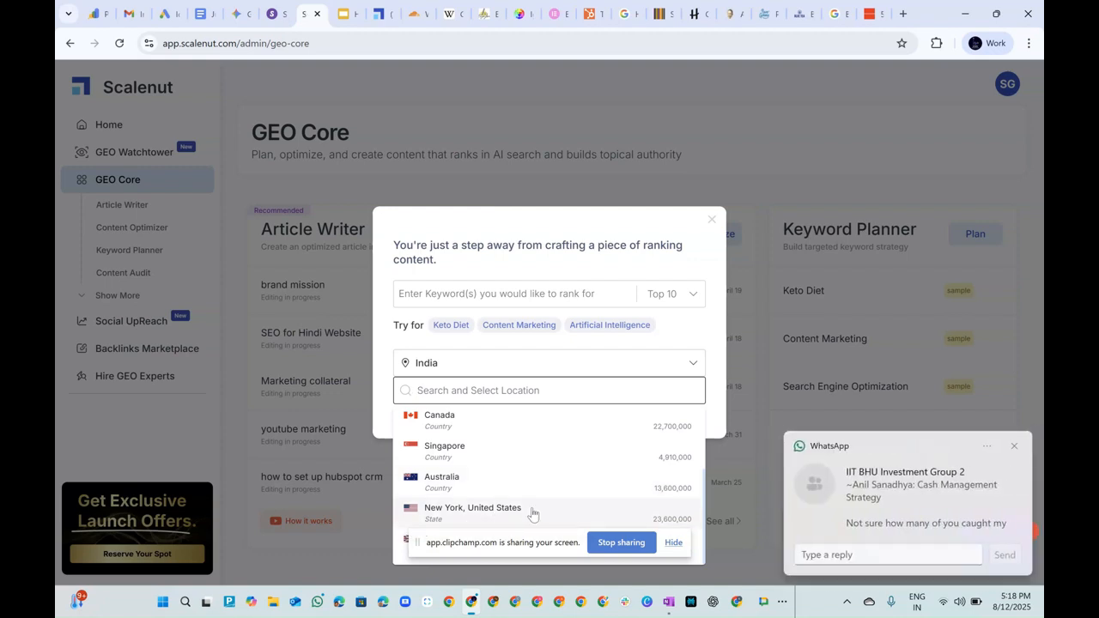
scroll(529, 512, "up", 2)
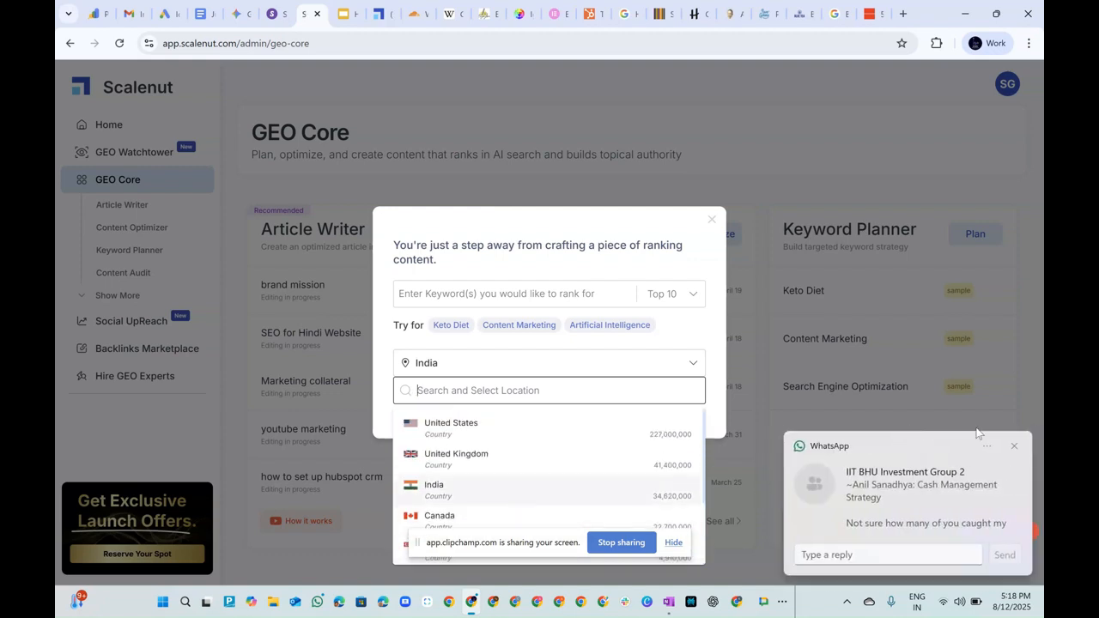
left_click(1015, 448)
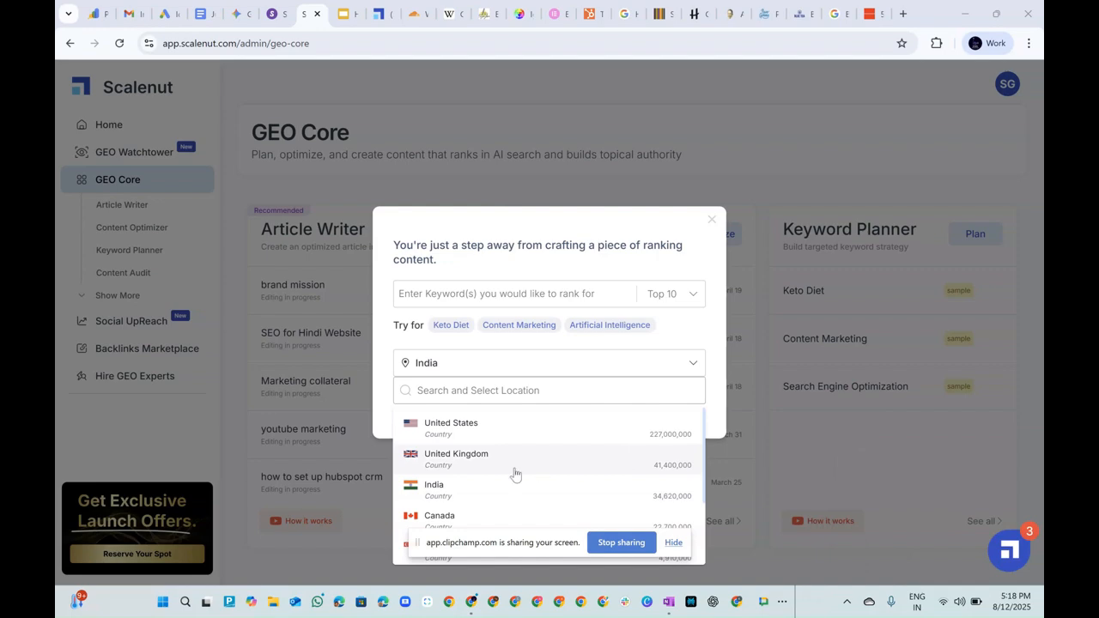
left_click(468, 496)
Switch to the Excel keyword workbook, copy "child development milestones" from cell D2, and return to Scalenut.
left_click(783, 602)
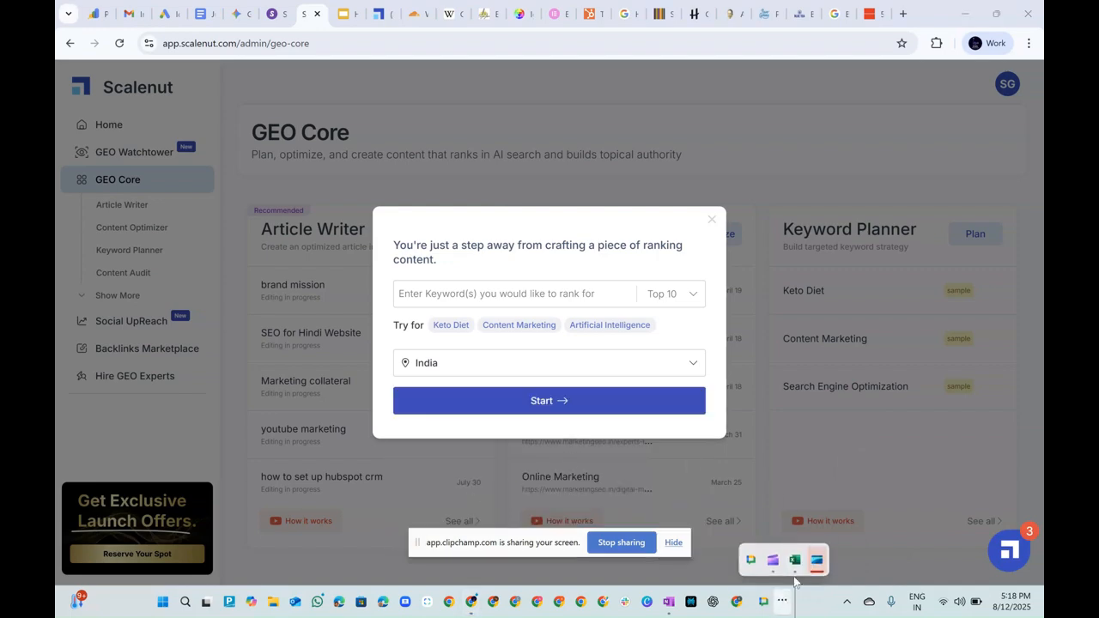
left_click(794, 562)
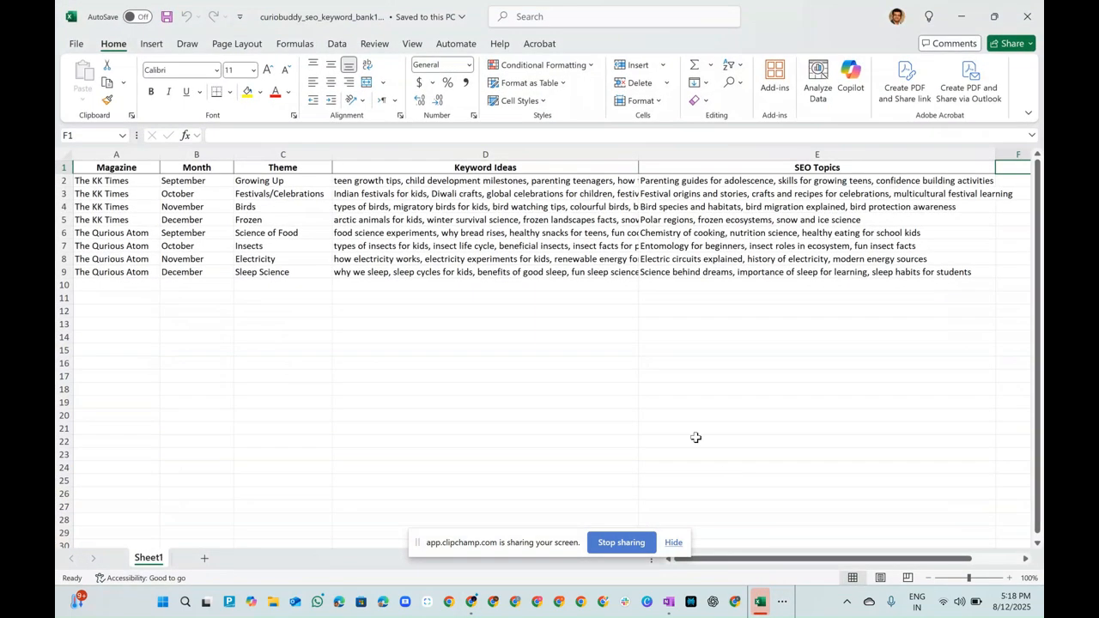
left_click(380, 184)
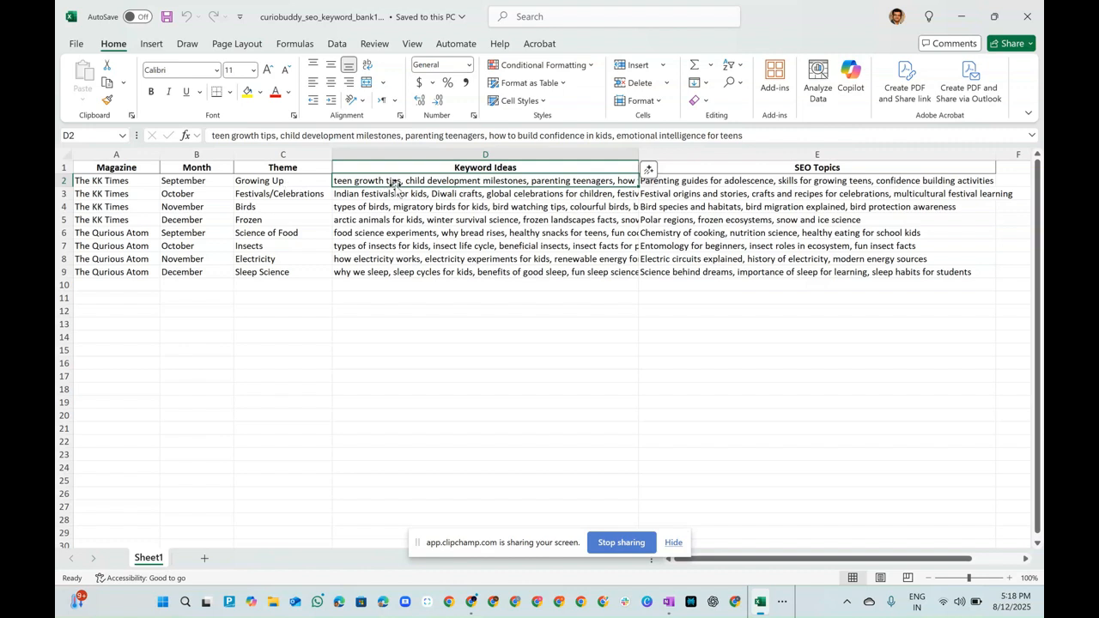
left_click_drag(400, 135, 279, 135)
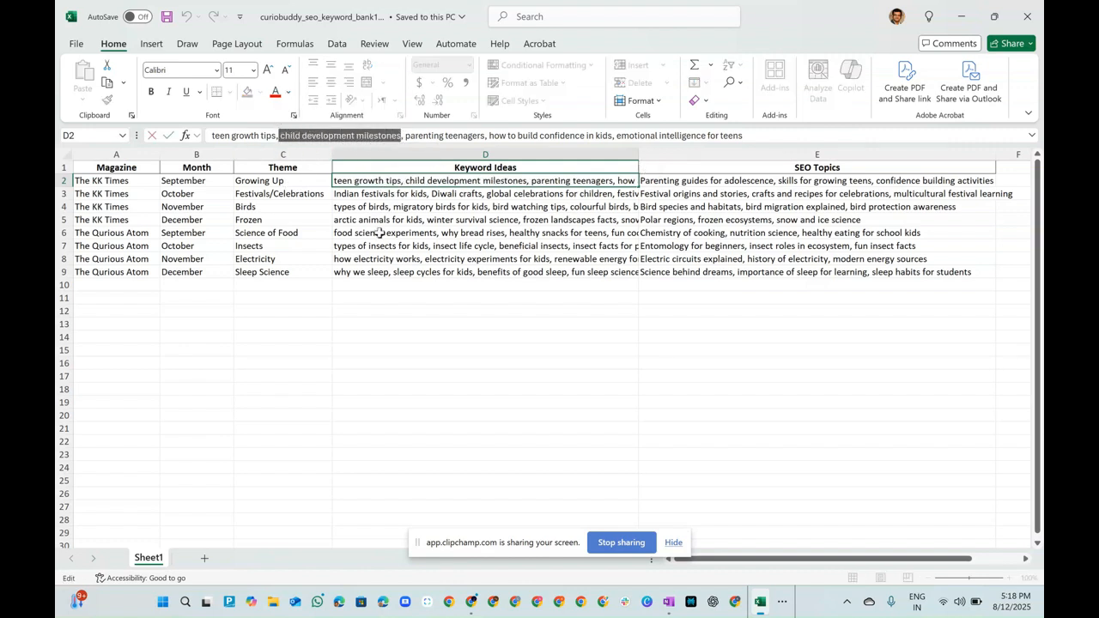
key("ctrl+c")
key("alt+Tab")
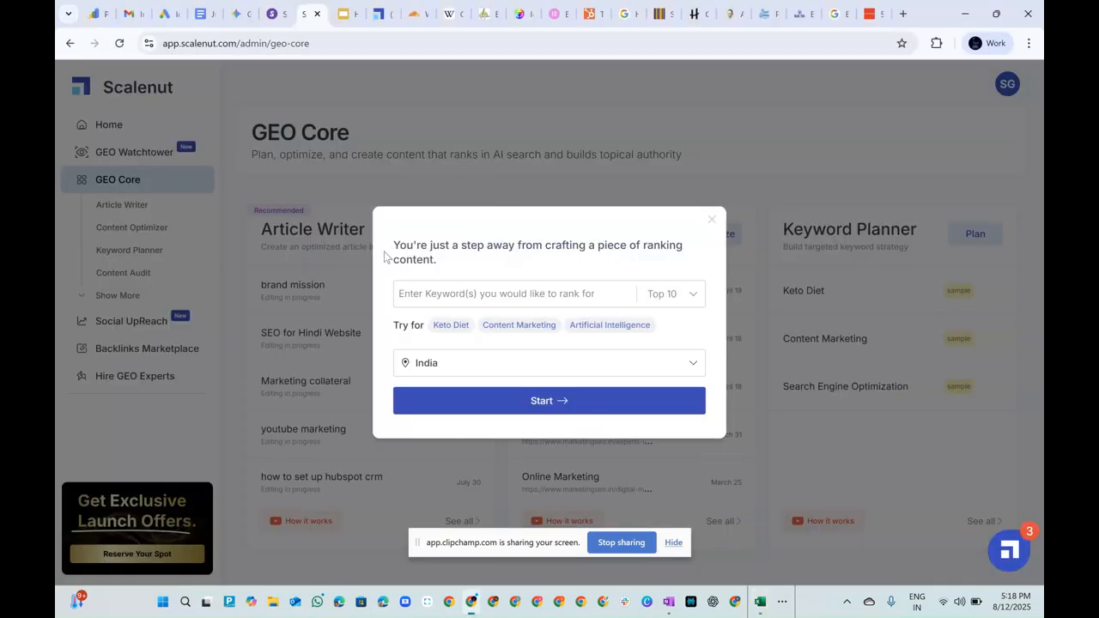
left_click(424, 292)
type("chi")
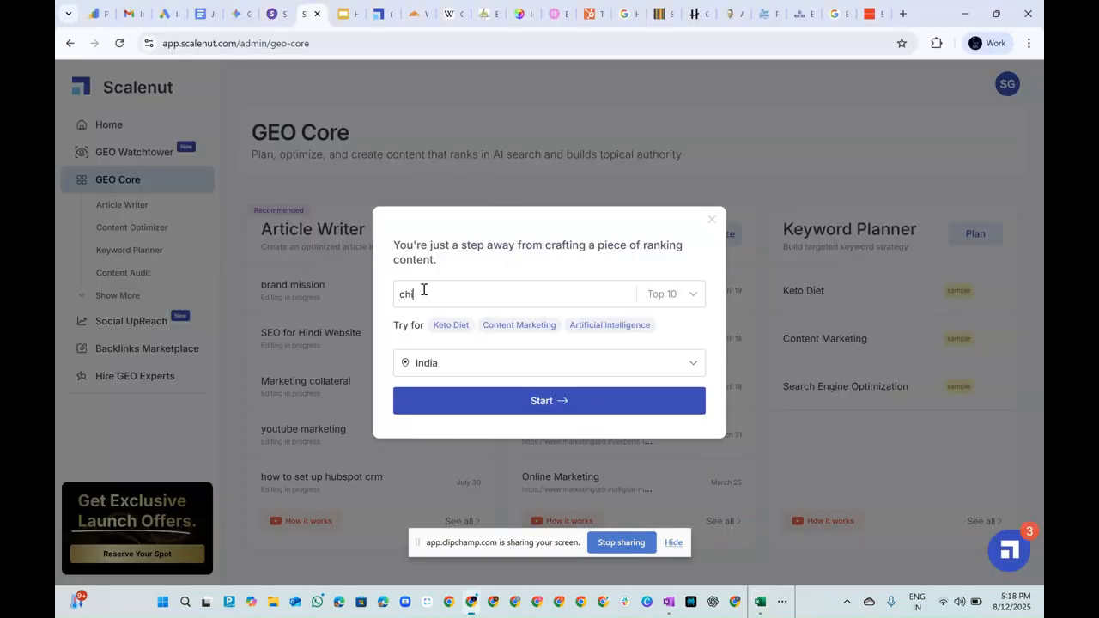
type("ld devel")
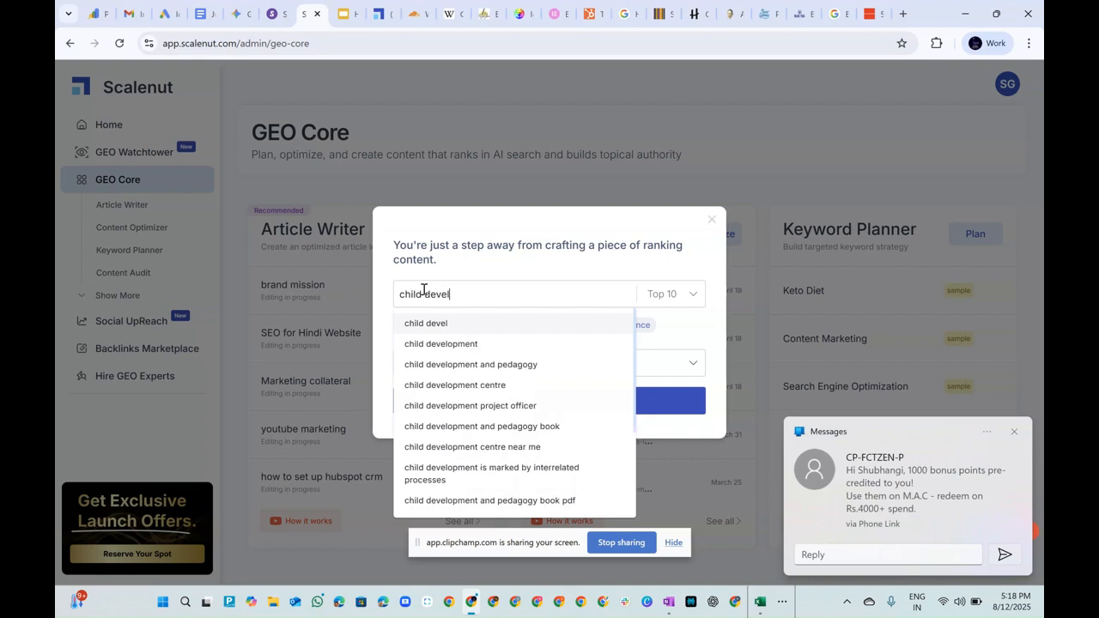
key("Return")
left_click(1014, 432)
Enter "child development milestones" as the article's primary keyword, picking it from the keyword suggestions.
left_click(472, 294)
type("child deve")
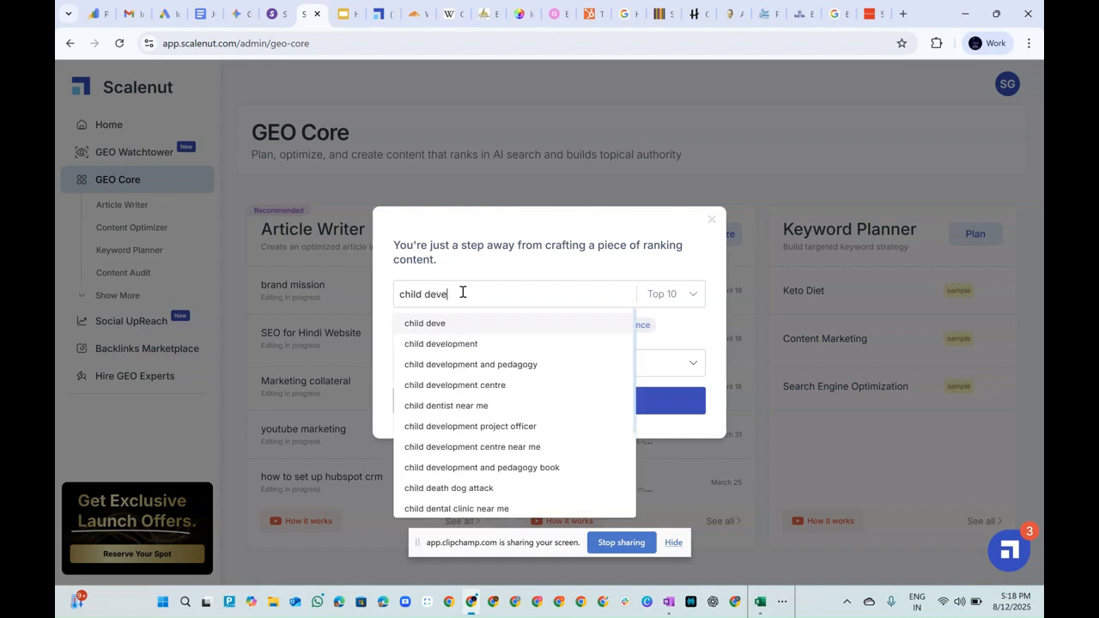
type("lopment ")
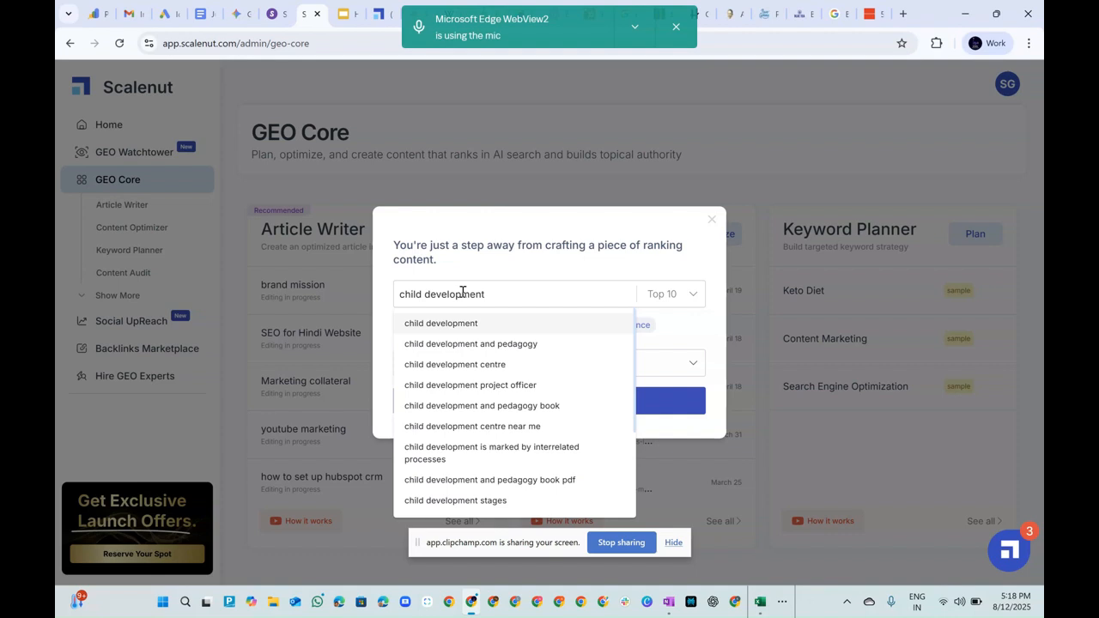
type("mi")
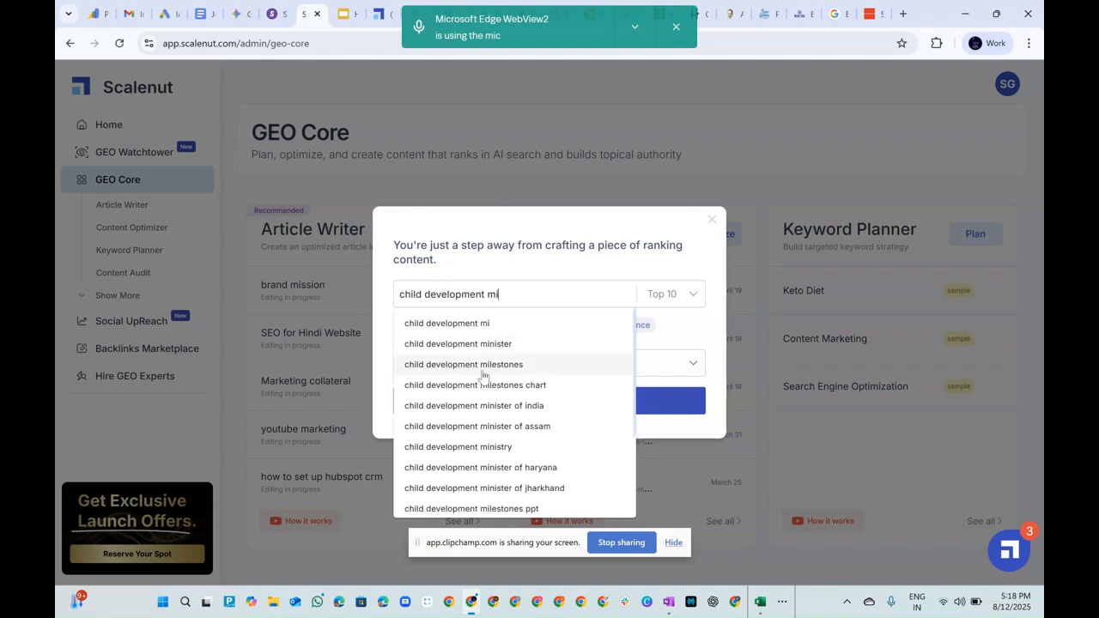
left_click(485, 364)
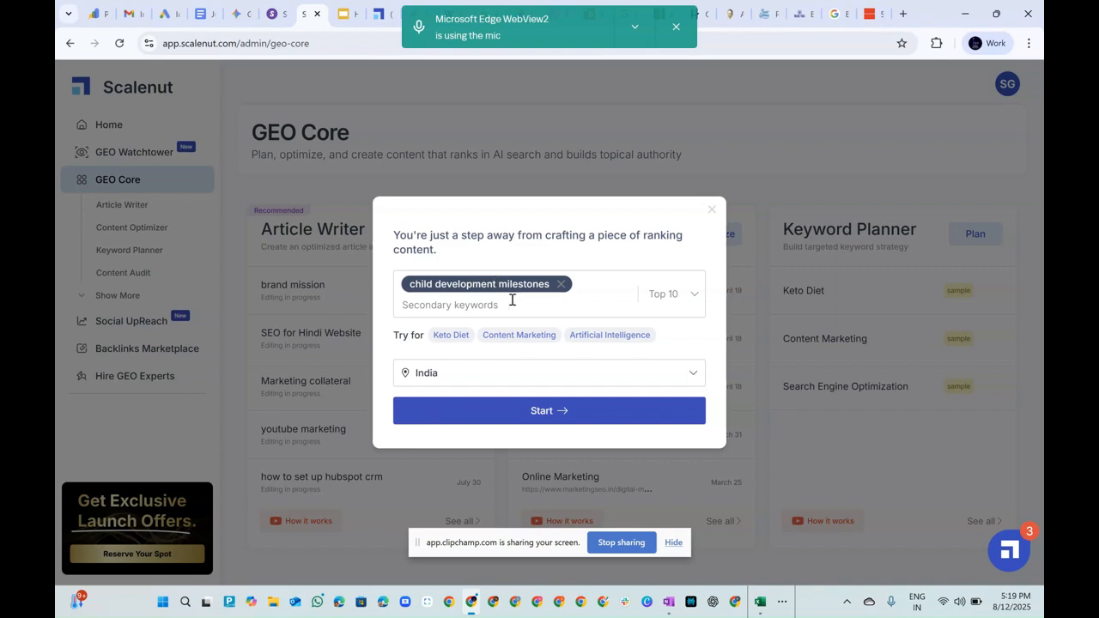
Switch to the Excel keyword workbook, dismiss the mic and webcam notifications, and select "Parenting guides for adolescence" in cell E2 for copying.
key("alt+Tab")
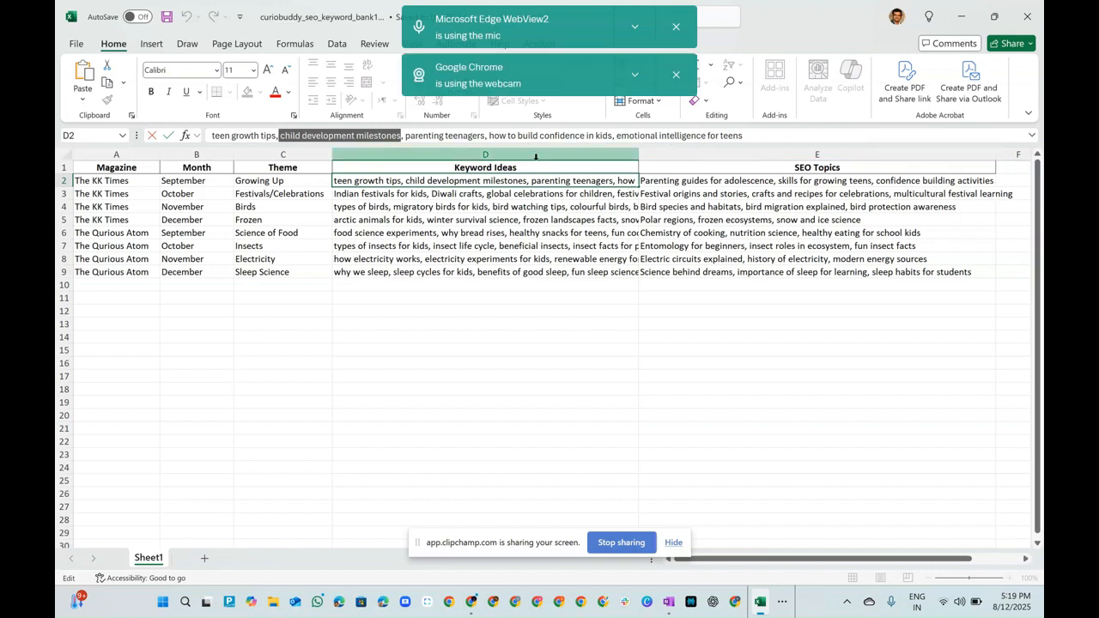
left_click(726, 181)
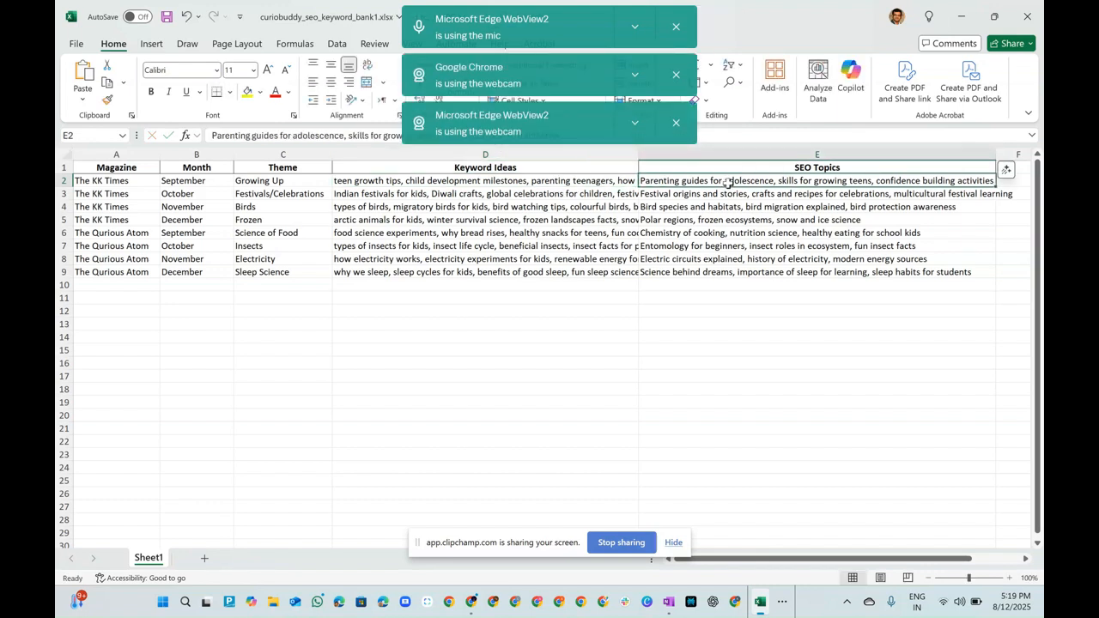
left_click(674, 126)
left_click(675, 75)
left_click(675, 27)
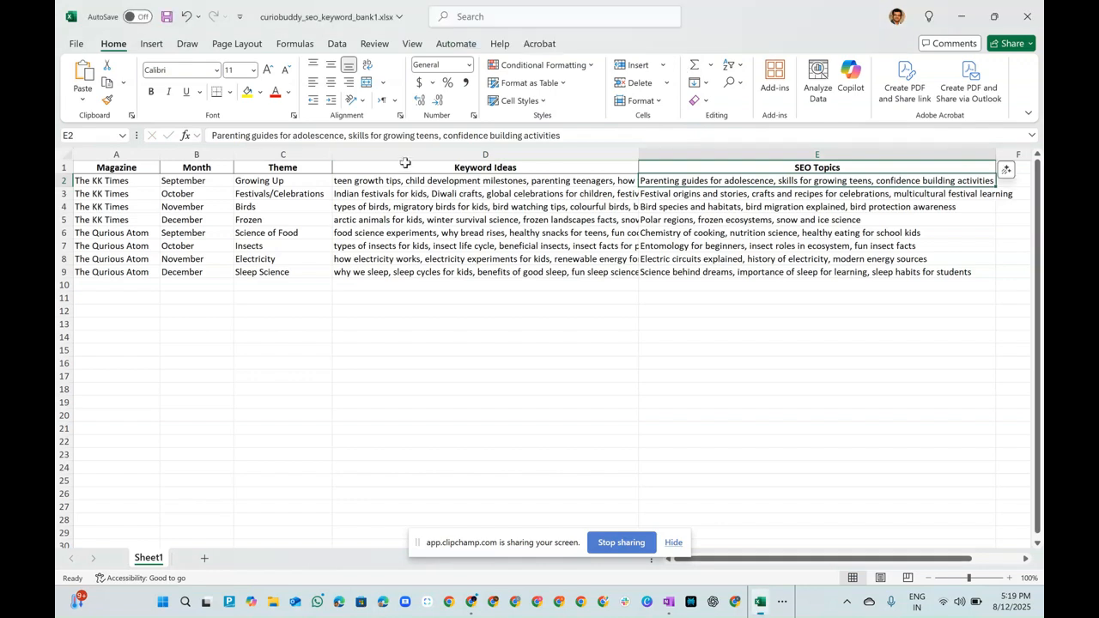
left_click_drag(345, 134, 205, 131)
Switch back to Scalenut and add the copied topic "Parenting guides for adolescence" as a secondary keyword.
key("alt+Tab")
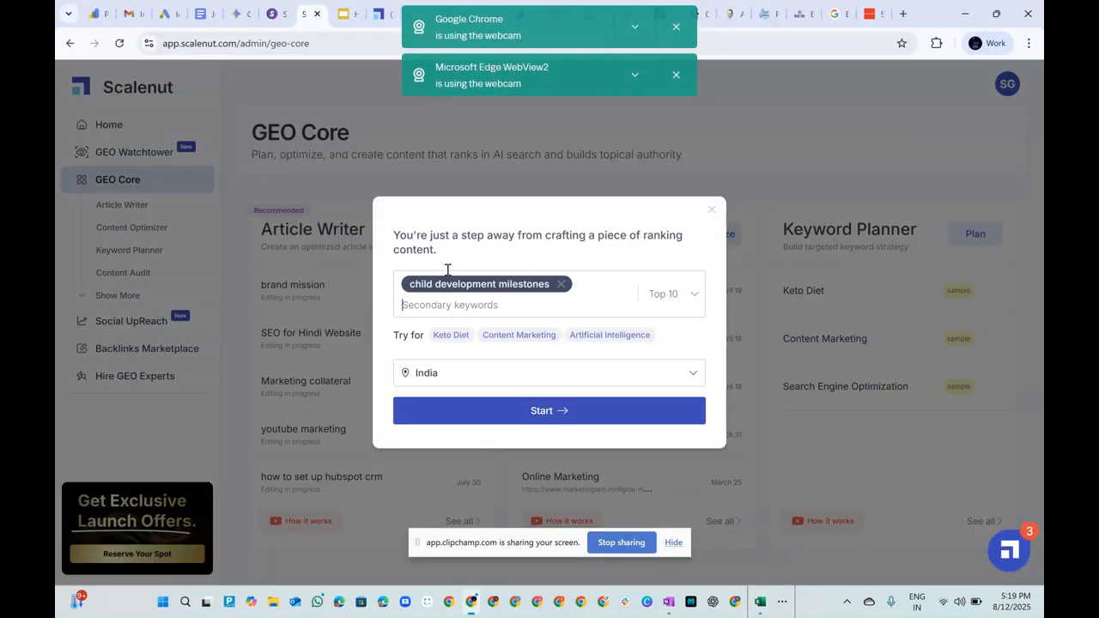
key("ctrl+v")
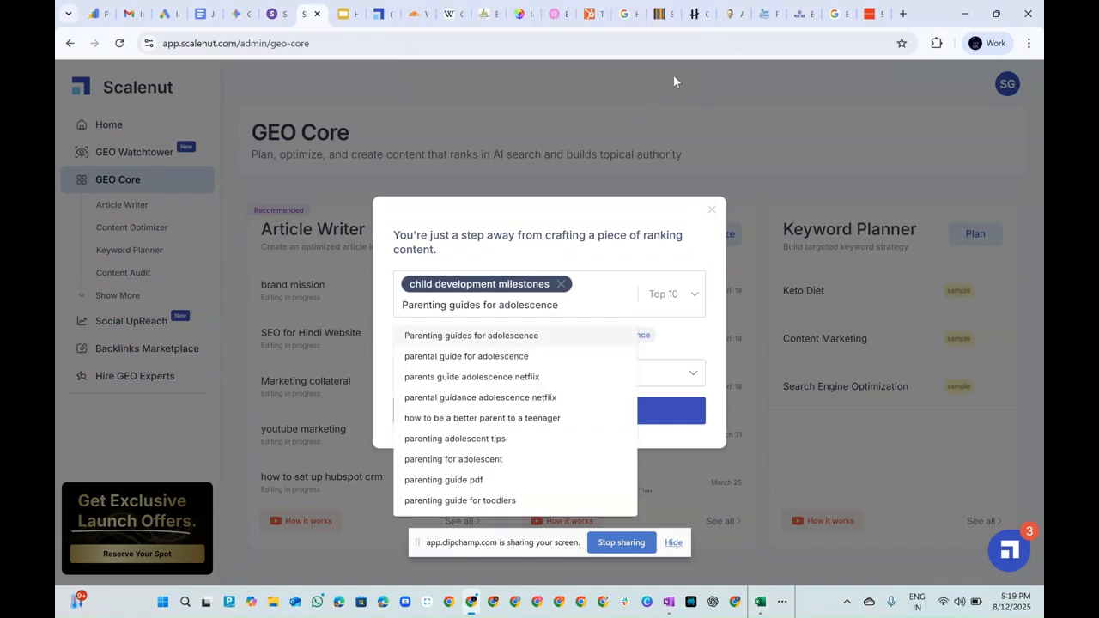
left_click(503, 340)
Copy "parenting teenagers" from cell D2 of the Excel keyword workbook and add it as another secondary keyword in Scalenut.
key("alt+Tab")
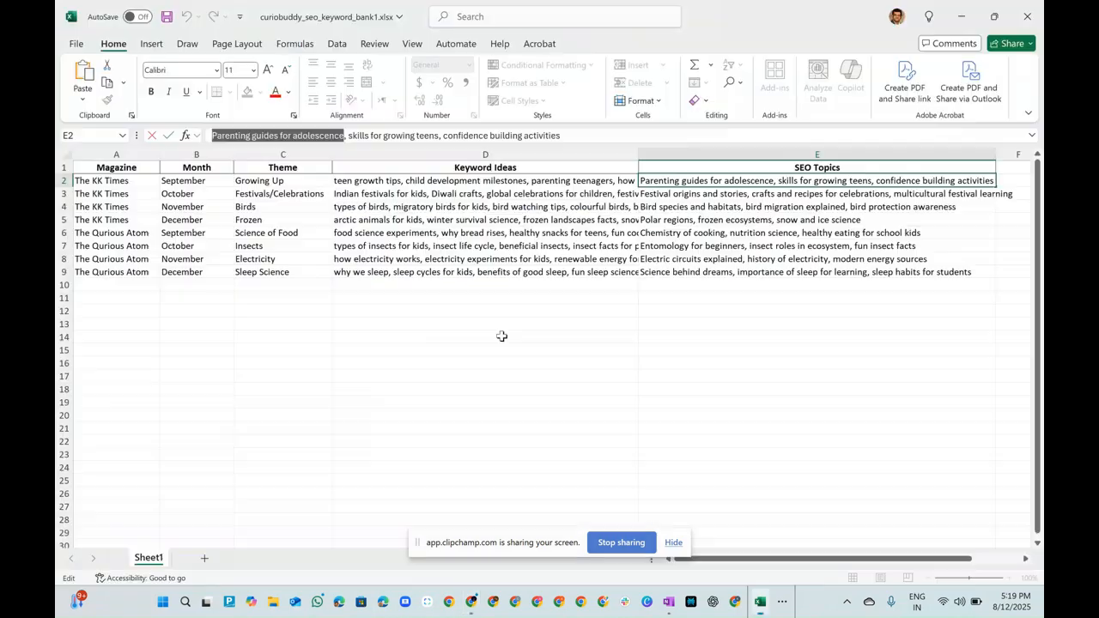
left_click(430, 184)
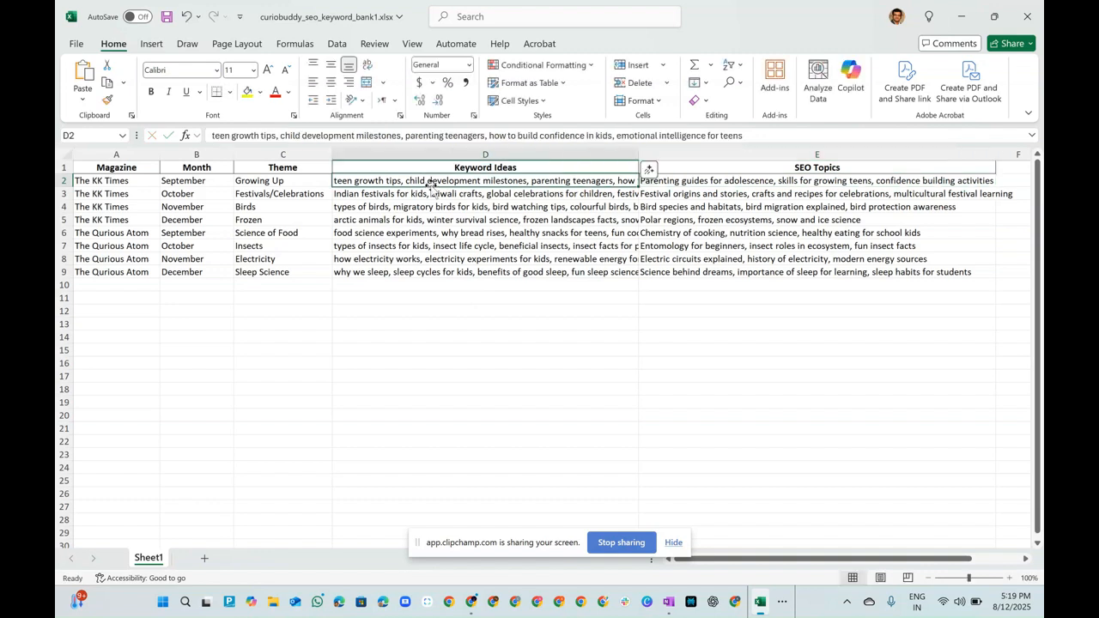
left_click_drag(486, 135, 410, 135)
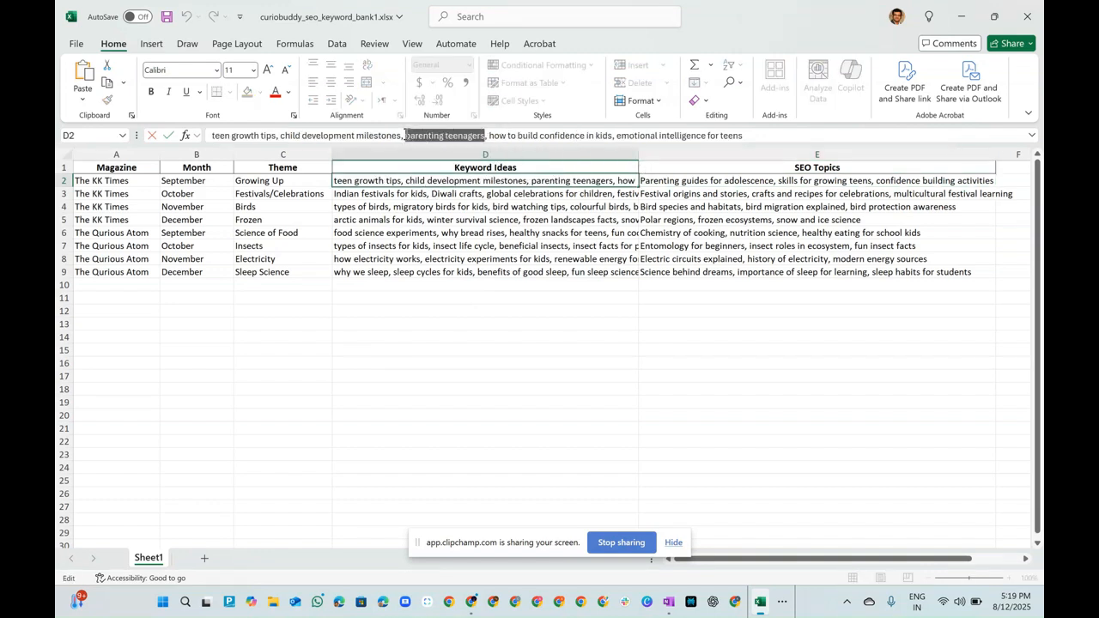
key("alt+Tab")
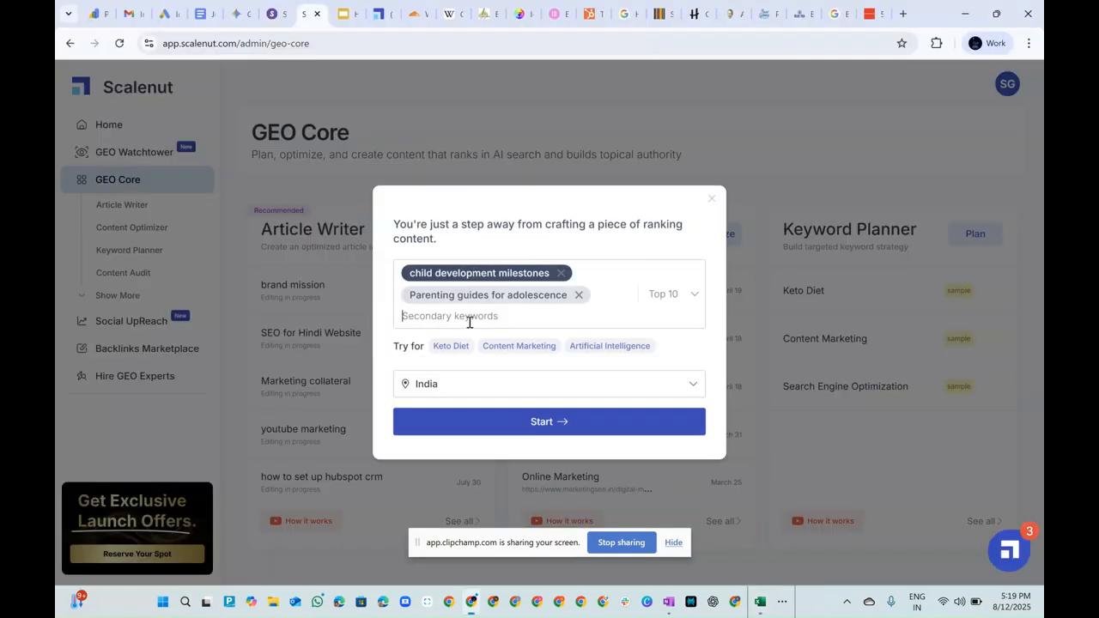
type("parenting teenagers")
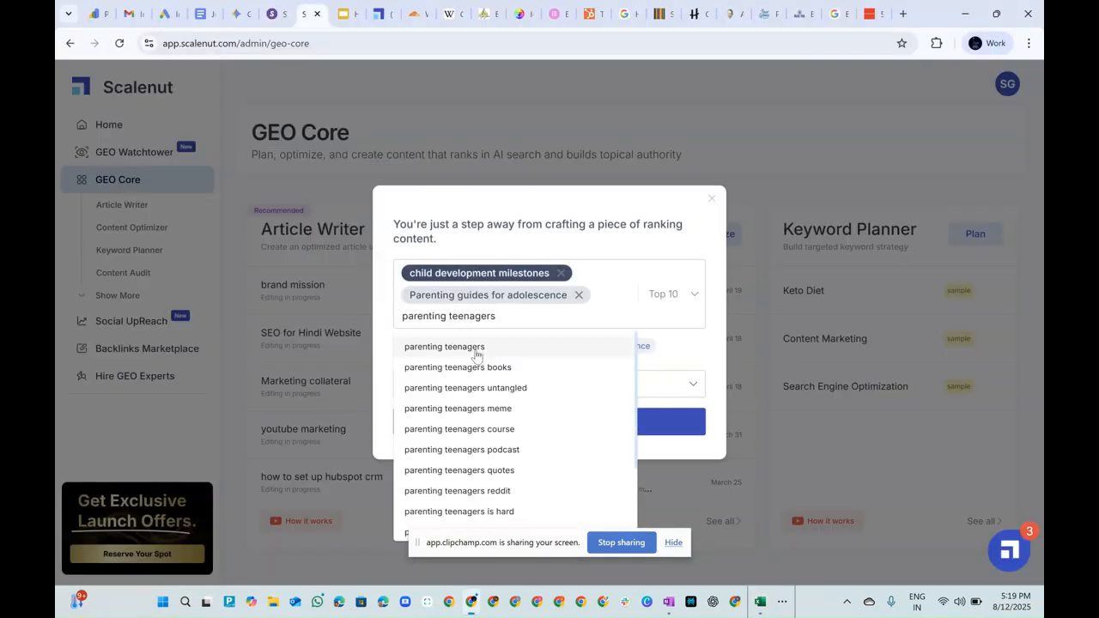
left_click(474, 348)
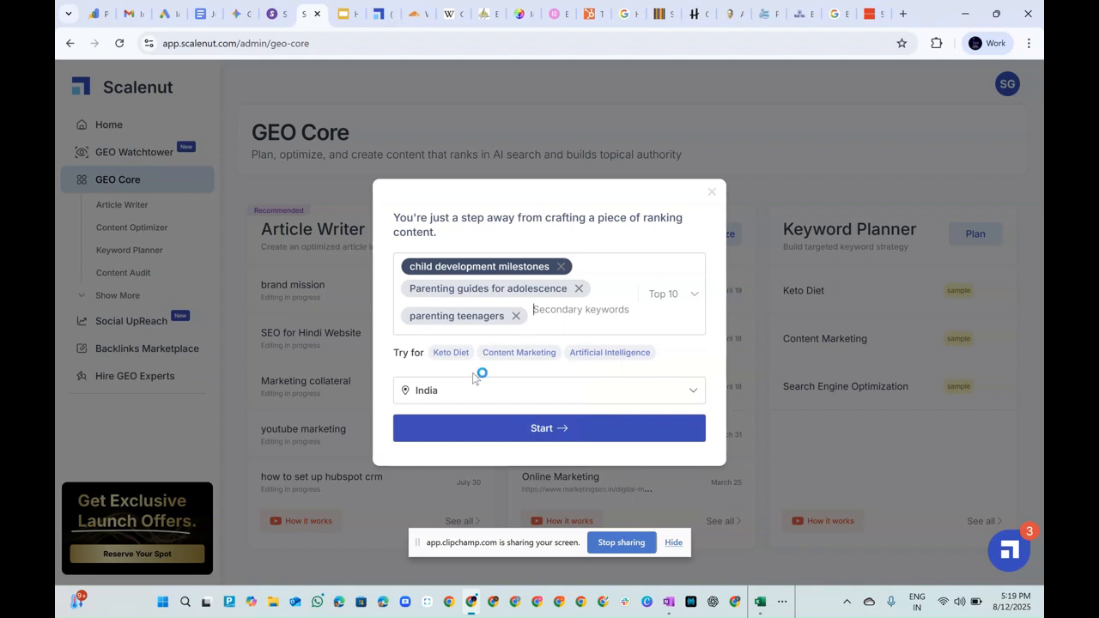
Start building the article from the three keywords with India as its location.
left_click(548, 430)
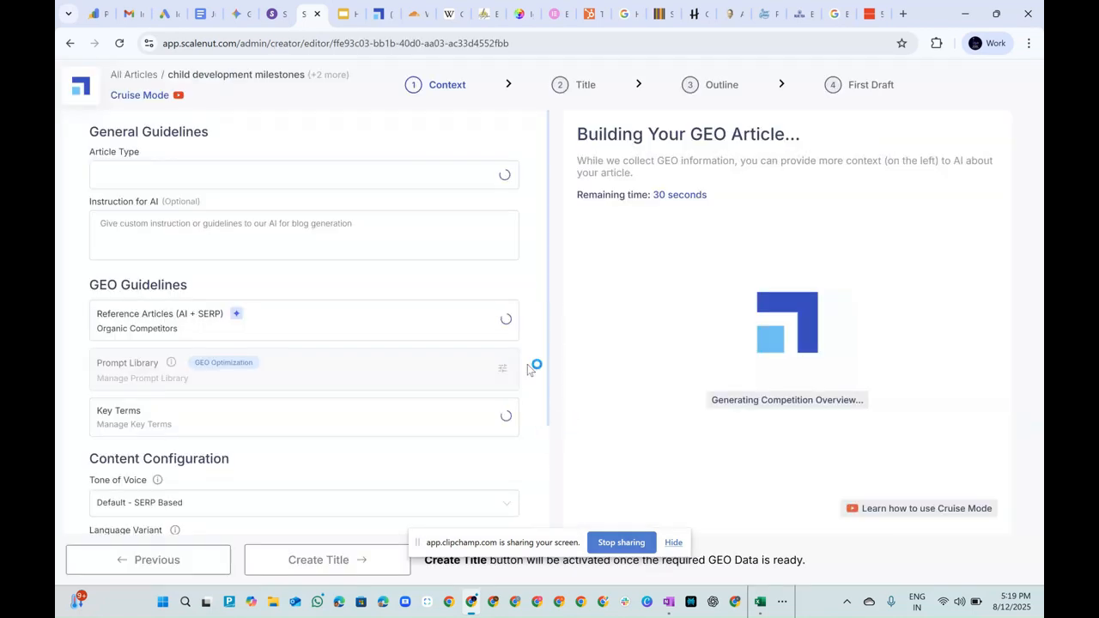
mouse_move(512, 369)
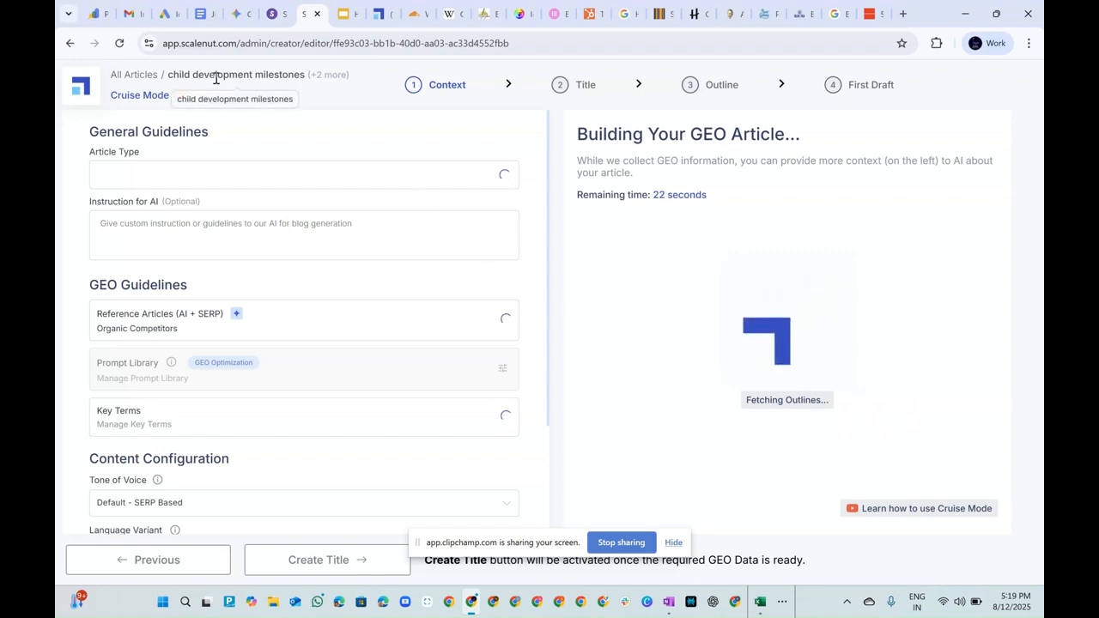
Switch to OneNote, copy the page title "Healthy Eating Tips Every Teen Should Know", and return to the Scalenut editor.
mouse_move(321, 78)
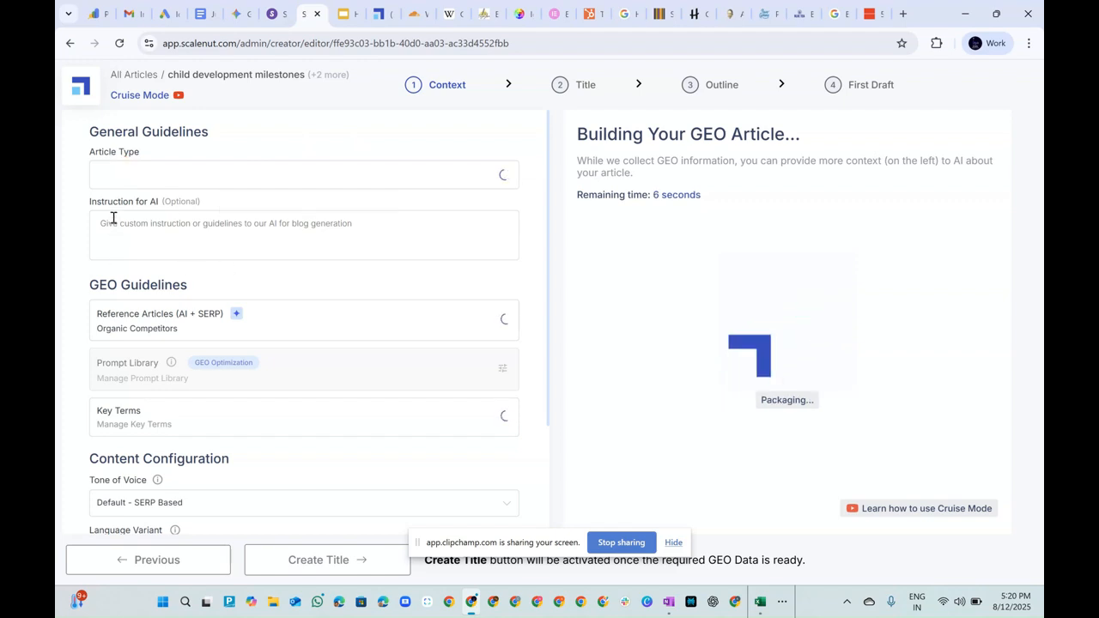
left_click(670, 602)
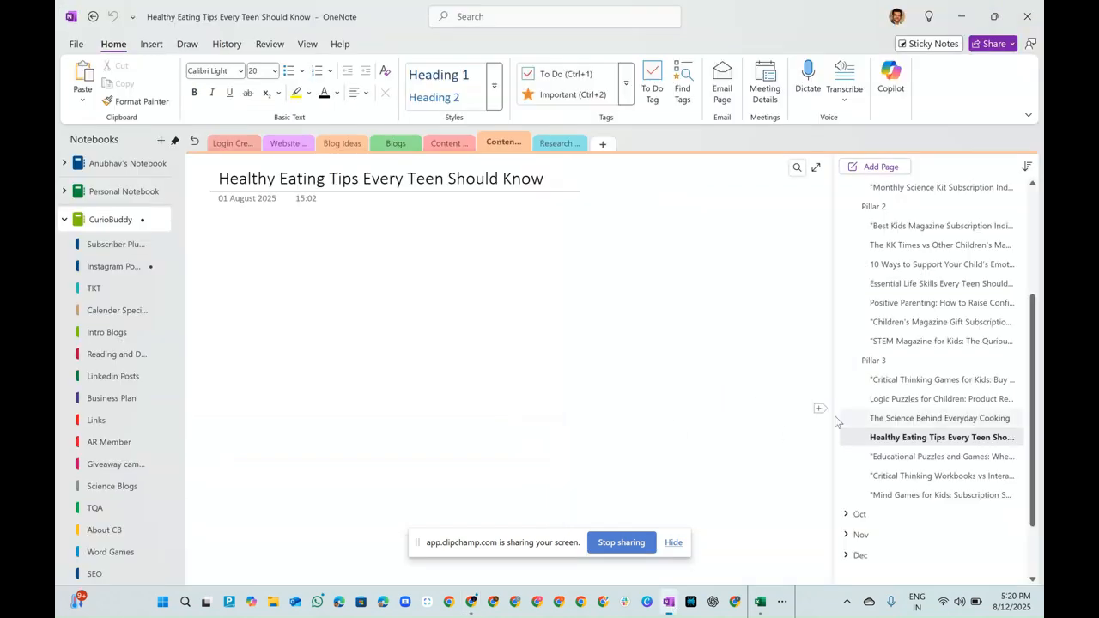
triple_click(373, 182)
key("ctrl+c")
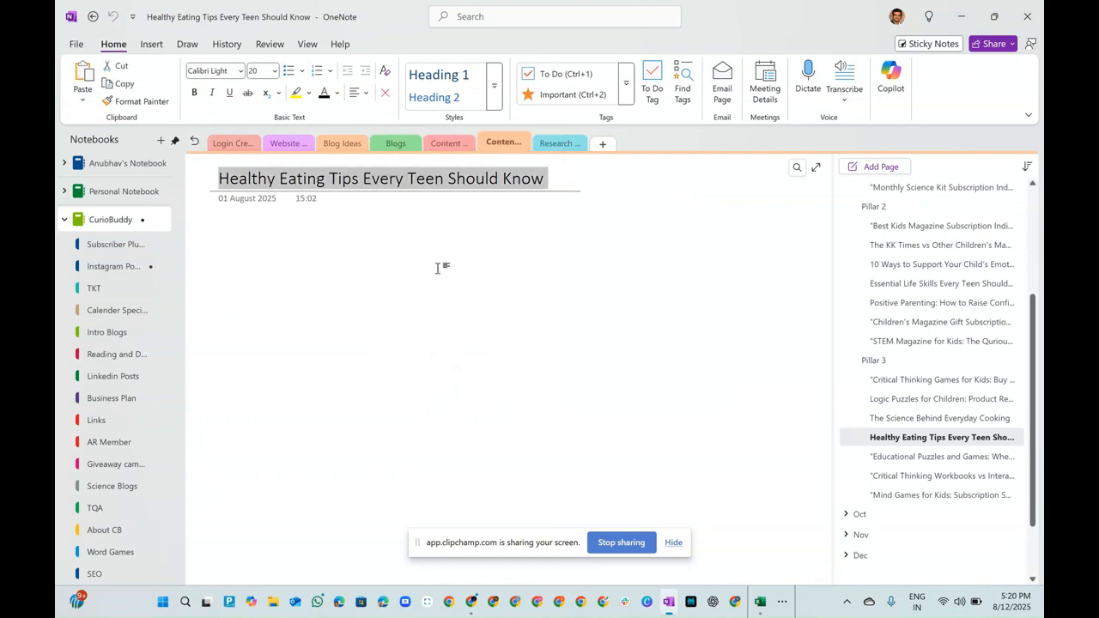
key("alt+Tab")
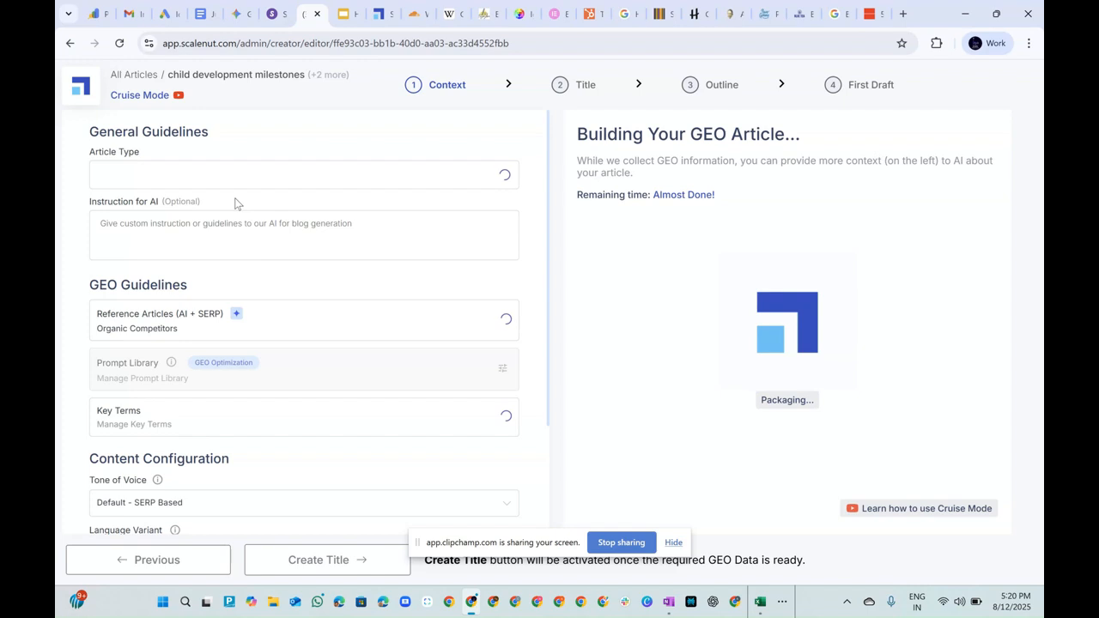
Enter the AI instruction "write a blog on Healthy Eating Tips Every Teen Should Know", keeping the article type General (Recommended).
left_click(216, 226)
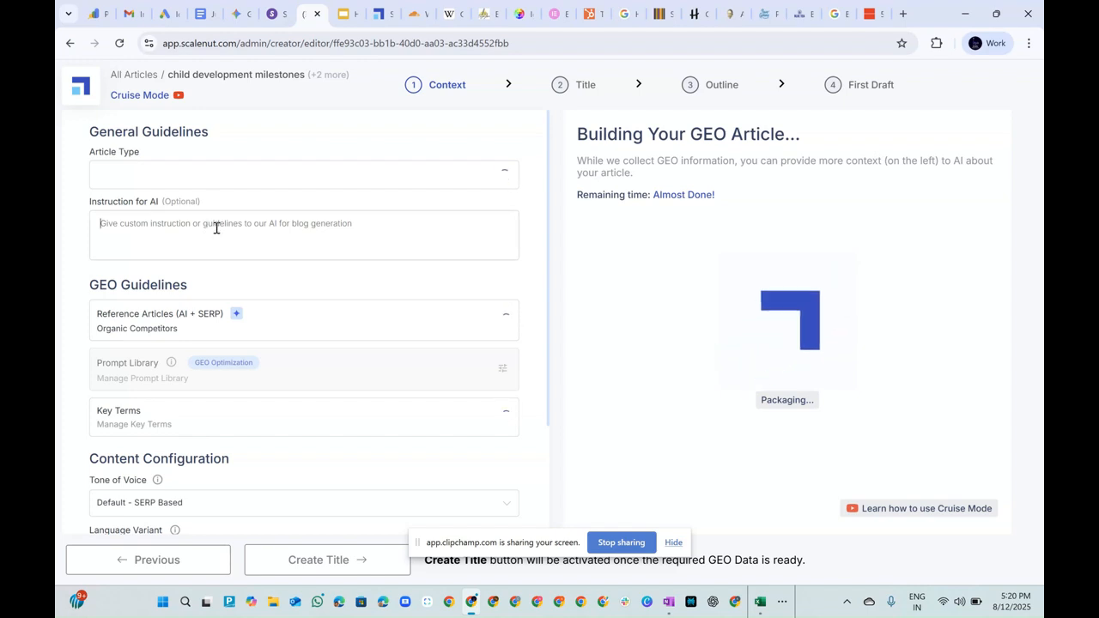
type("write")
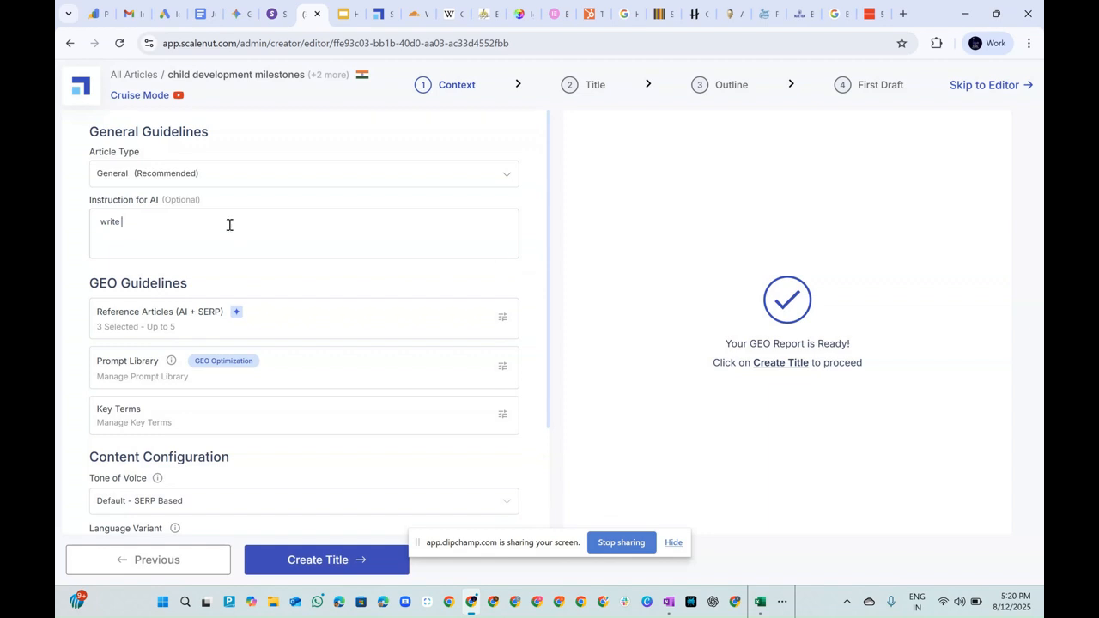
left_click(510, 177)
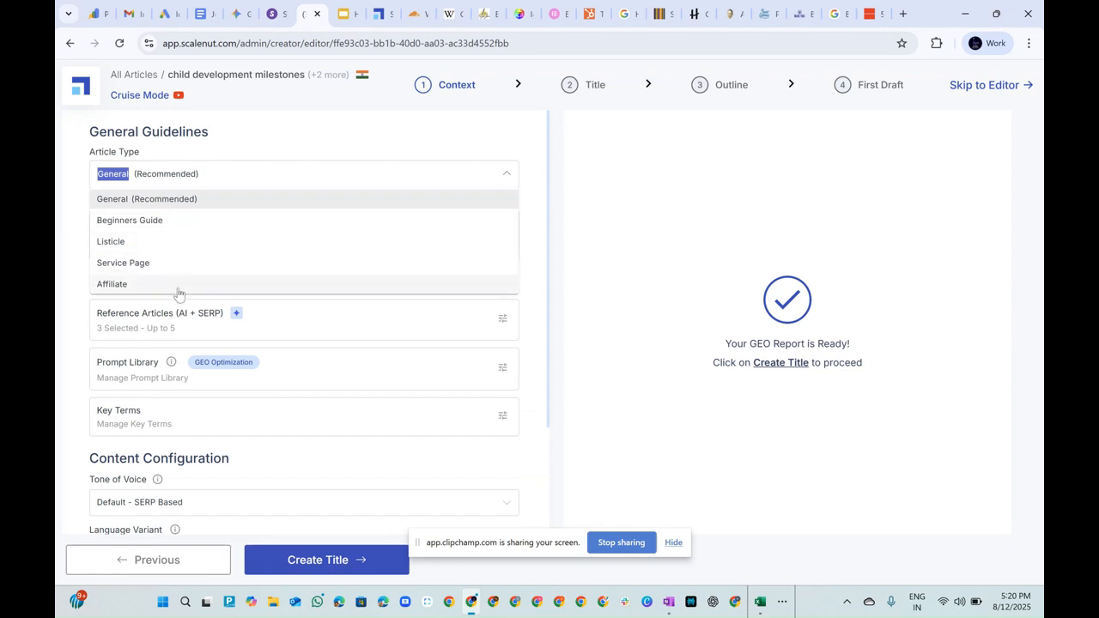
left_click(249, 148)
left_click(175, 226)
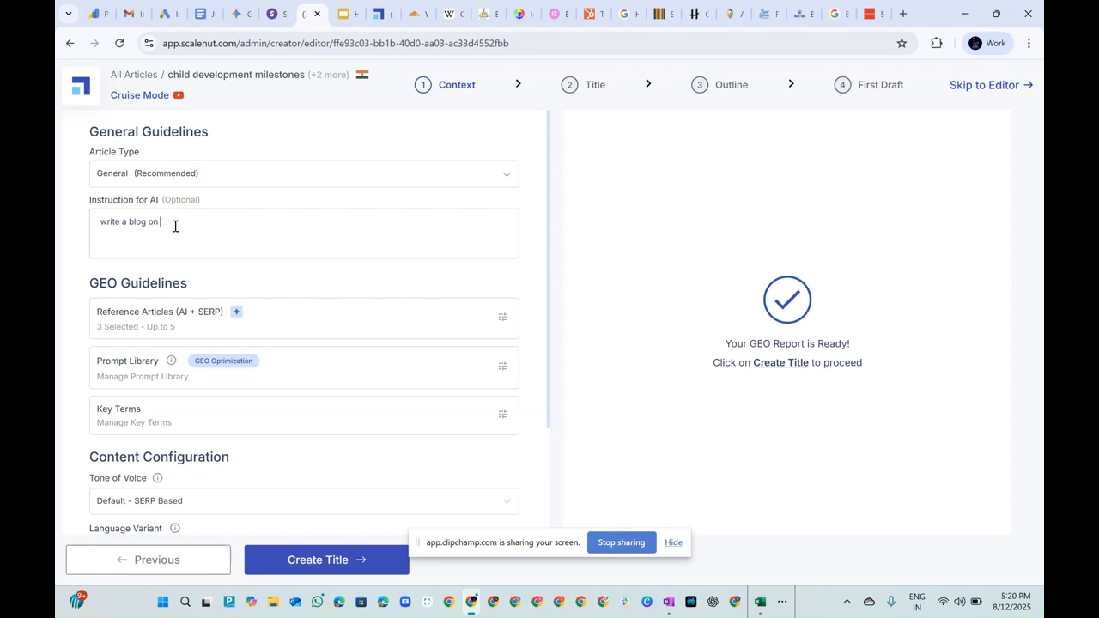
key("ctrl+v")
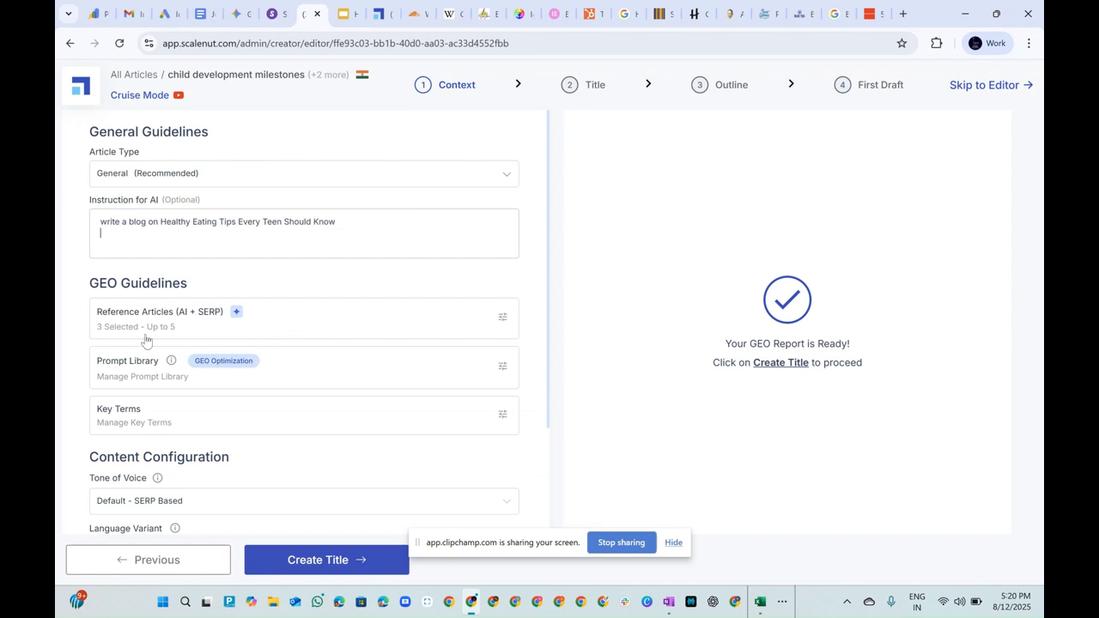
Open the reference article selection and compare the SERP and AI competitors by word count, content score, and preselected entries.
left_click(505, 321)
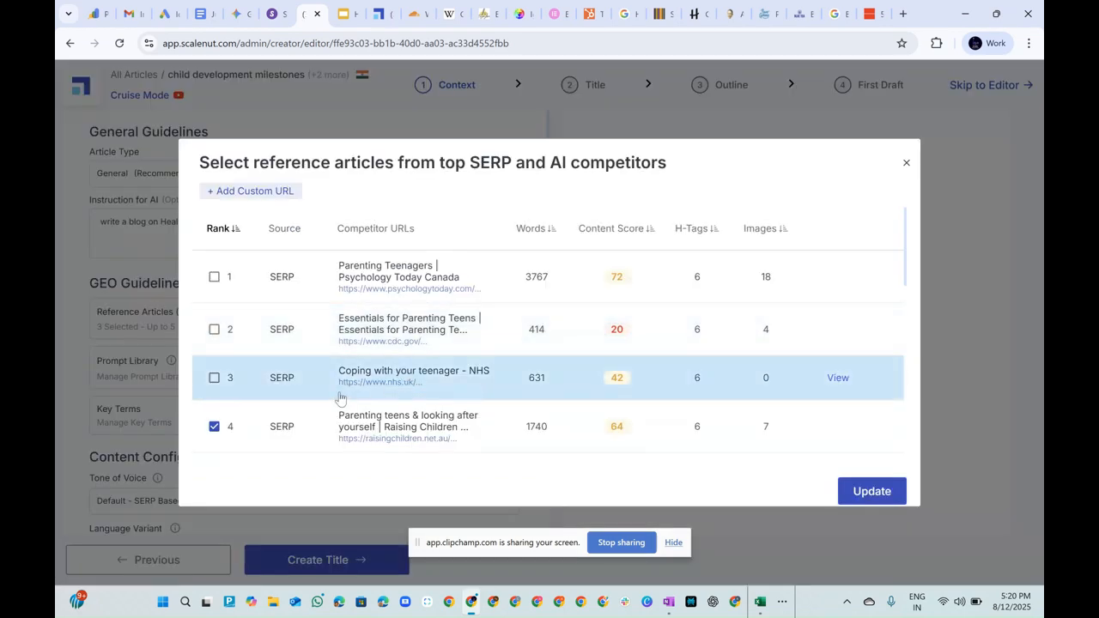
scroll(339, 398, "down", 5)
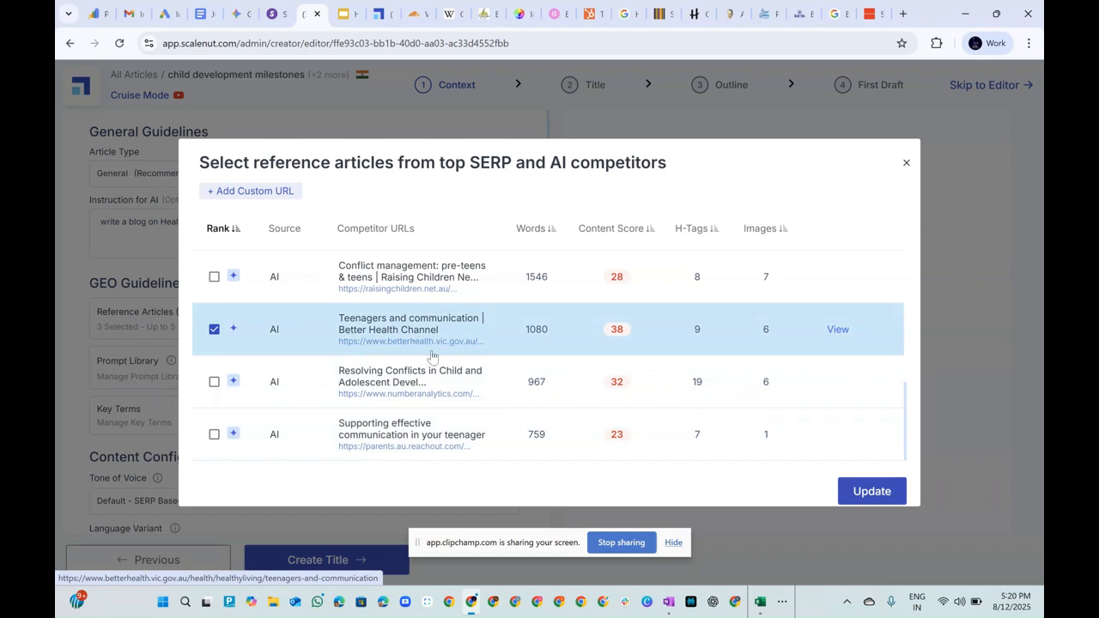
scroll(439, 353, "up", 2)
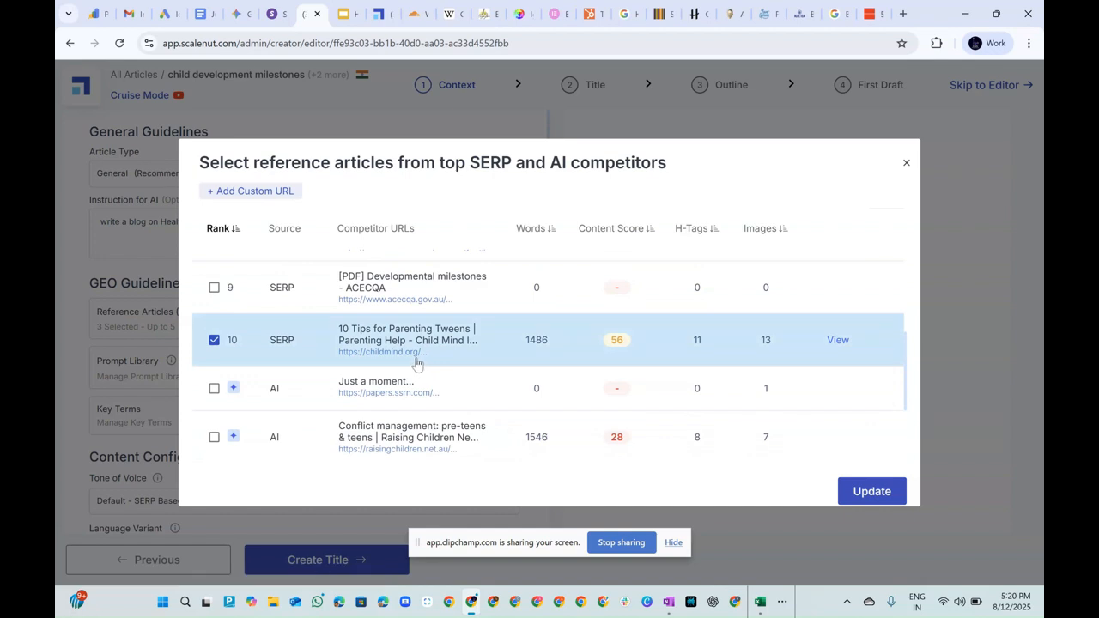
scroll(416, 370, "down", 2)
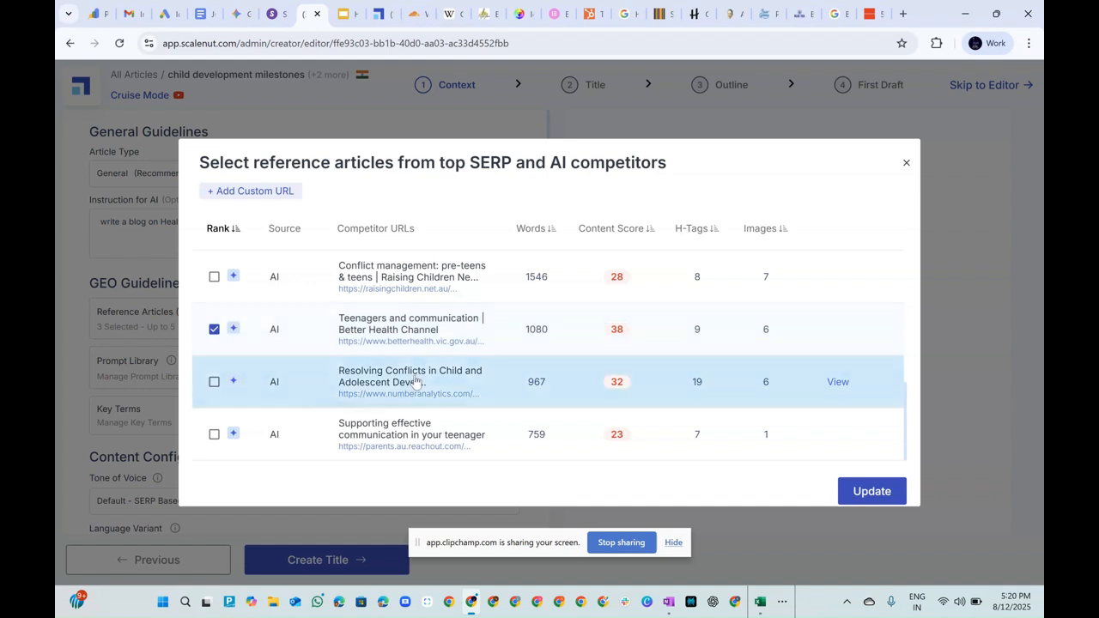
scroll(412, 381, "up", 6)
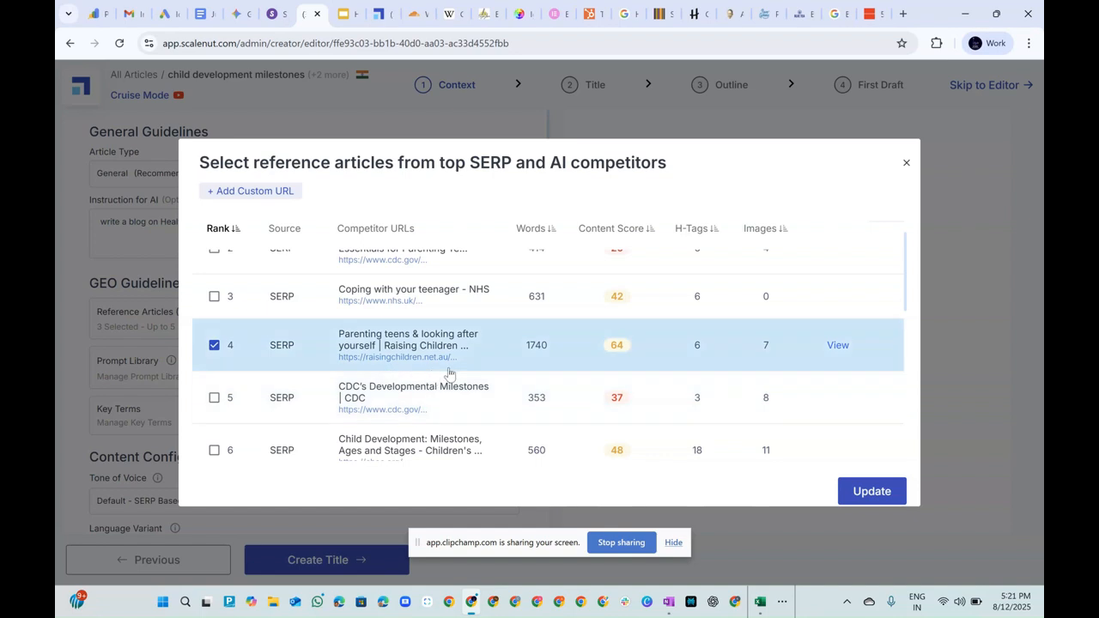
scroll(478, 416, "up", 3)
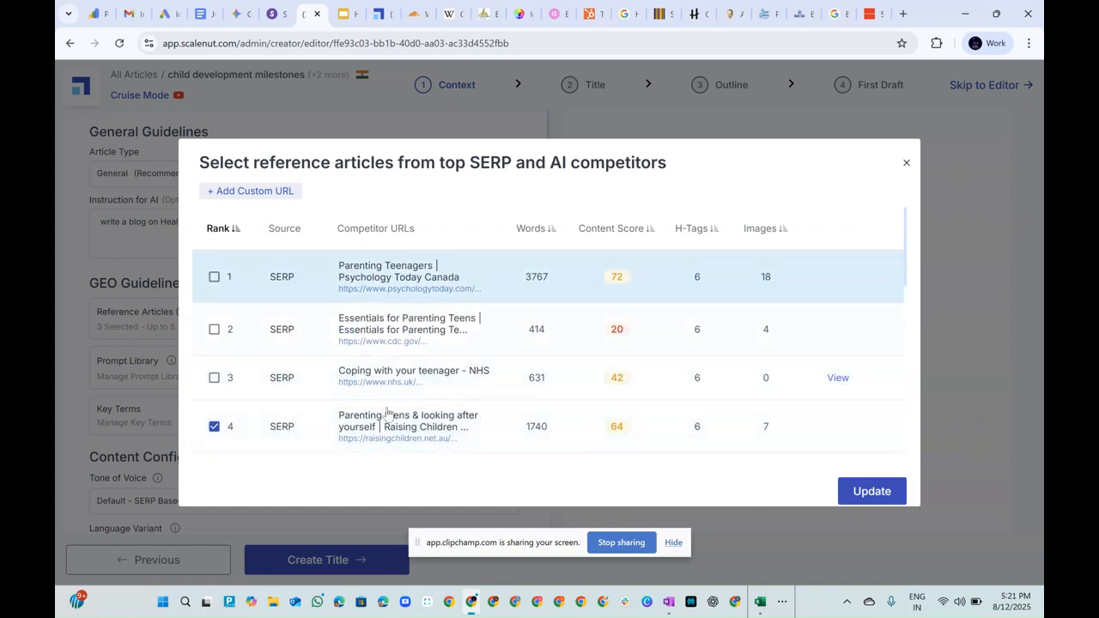
scroll(438, 340, "down", 3)
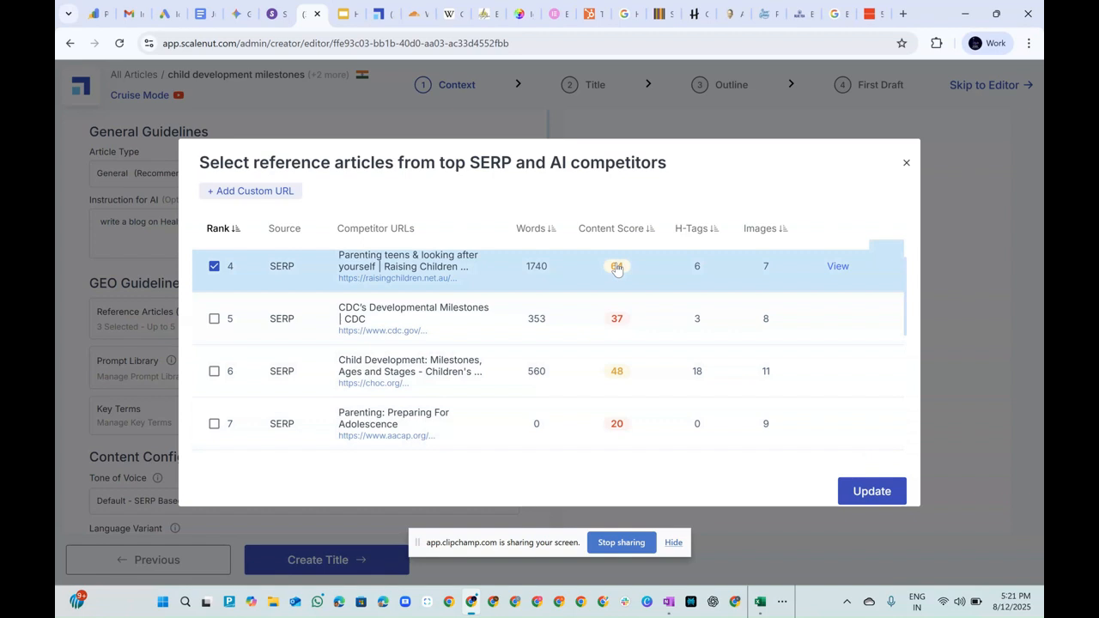
scroll(524, 378, "down", 3)
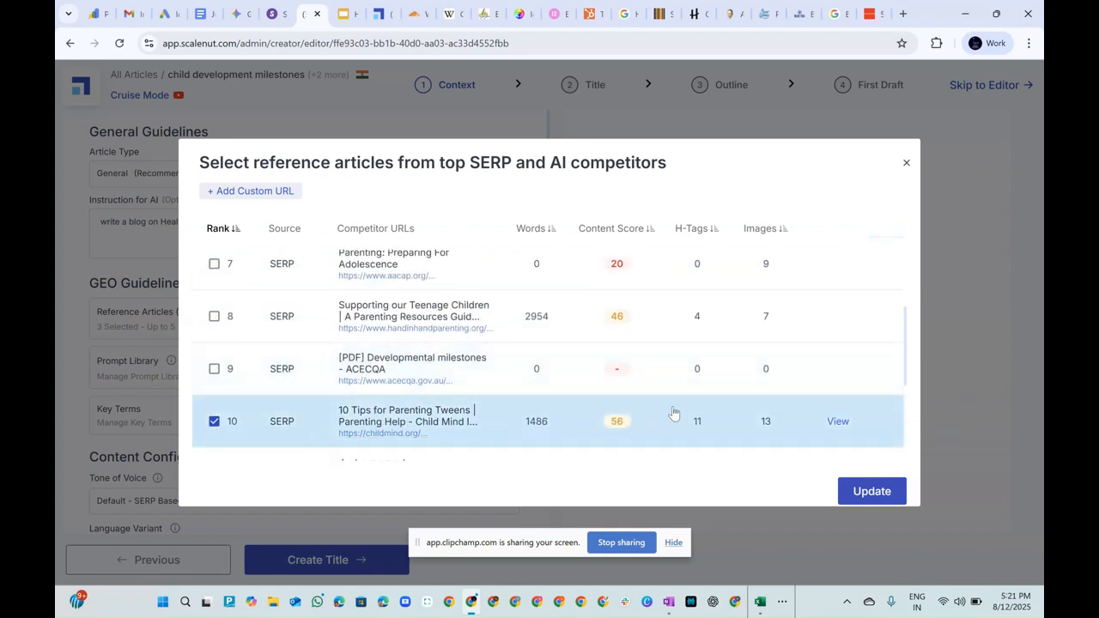
scroll(670, 416, "down", 3)
scroll(667, 427, "down", 2)
scroll(664, 428, "up", 5)
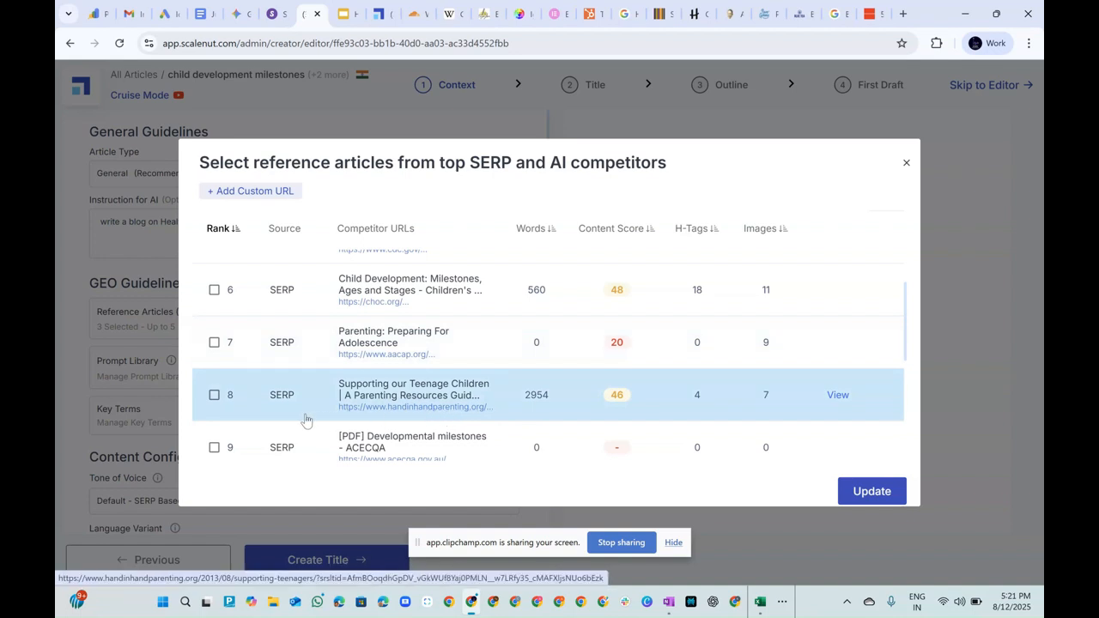
Open the eighth-ranked reference, "Supporting our Teenage Children", in a new browser tab, view its opening paragraphs, and reject its cookies.
right_click(394, 410)
left_click(422, 427)
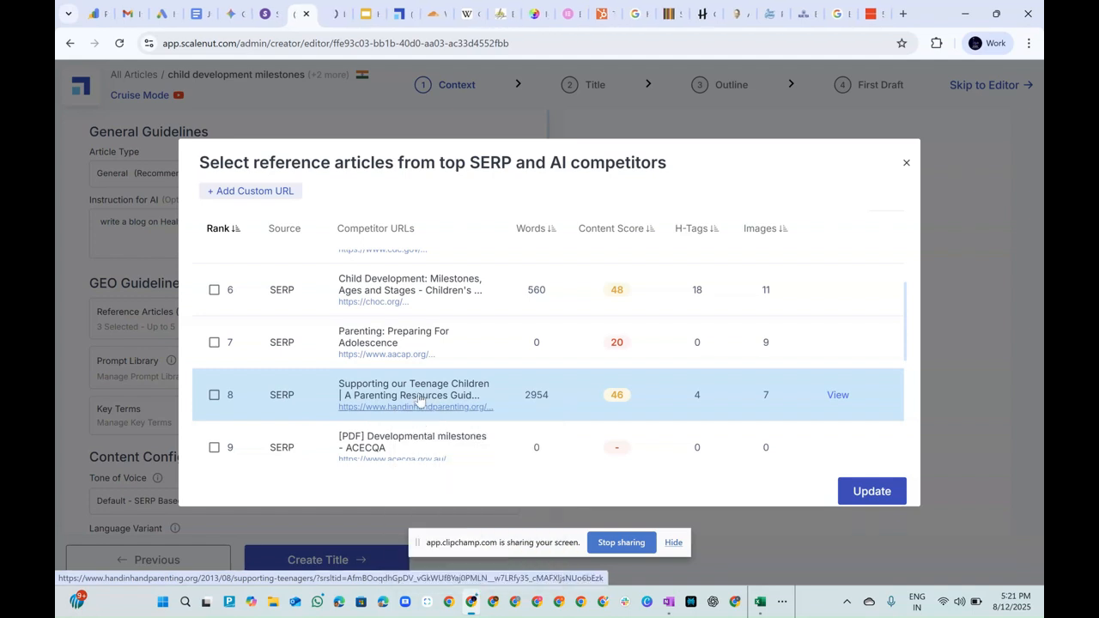
left_click(324, 6)
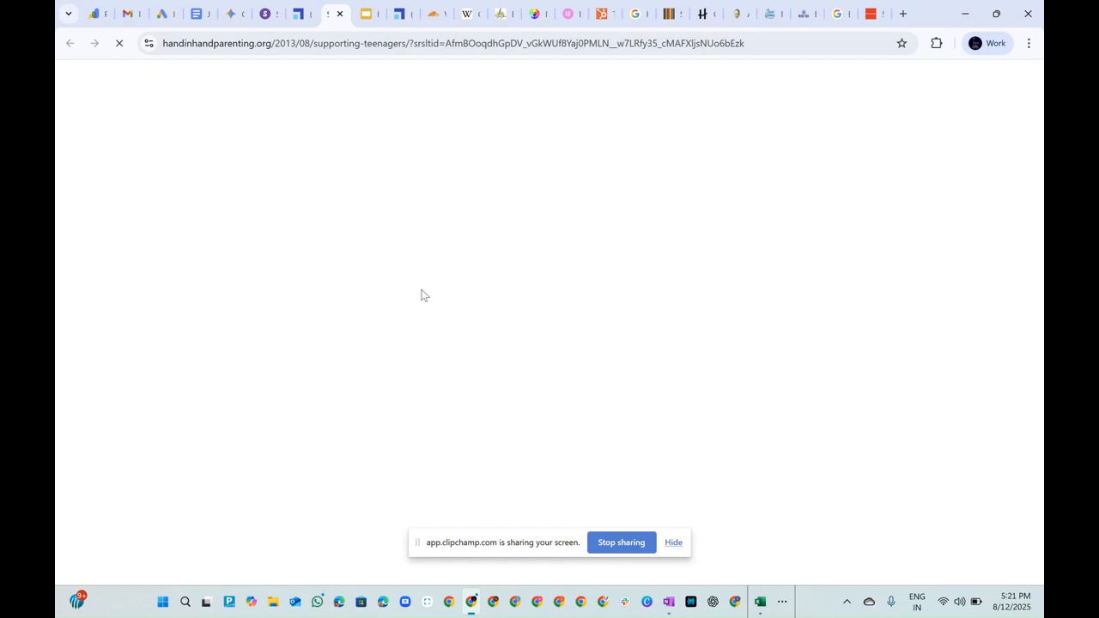
scroll(414, 308, "down", 4)
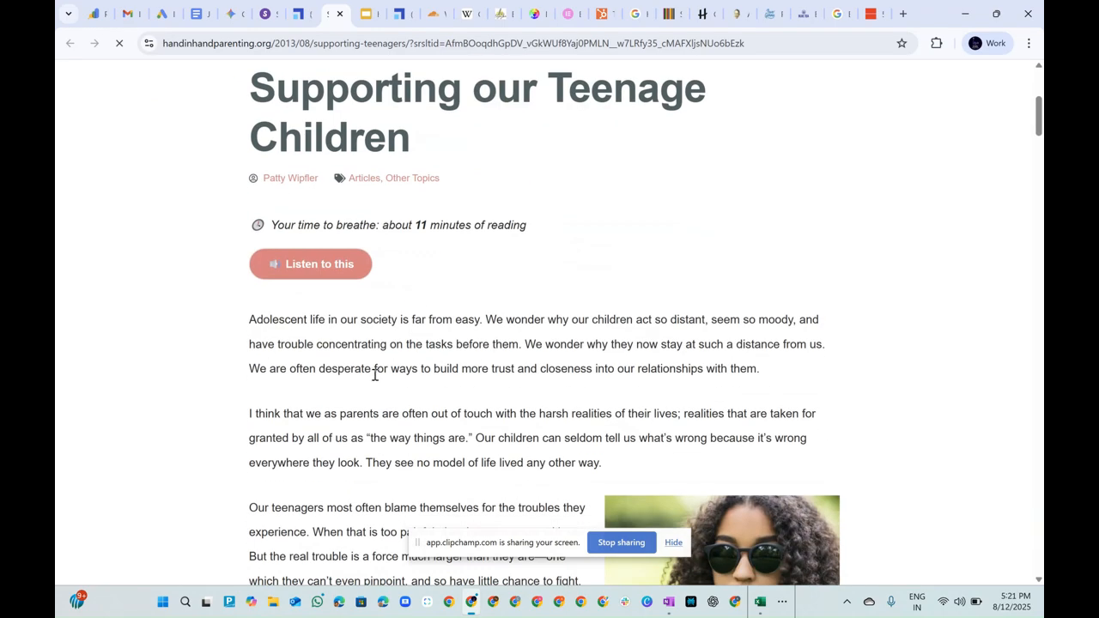
scroll(371, 376, "down", 2)
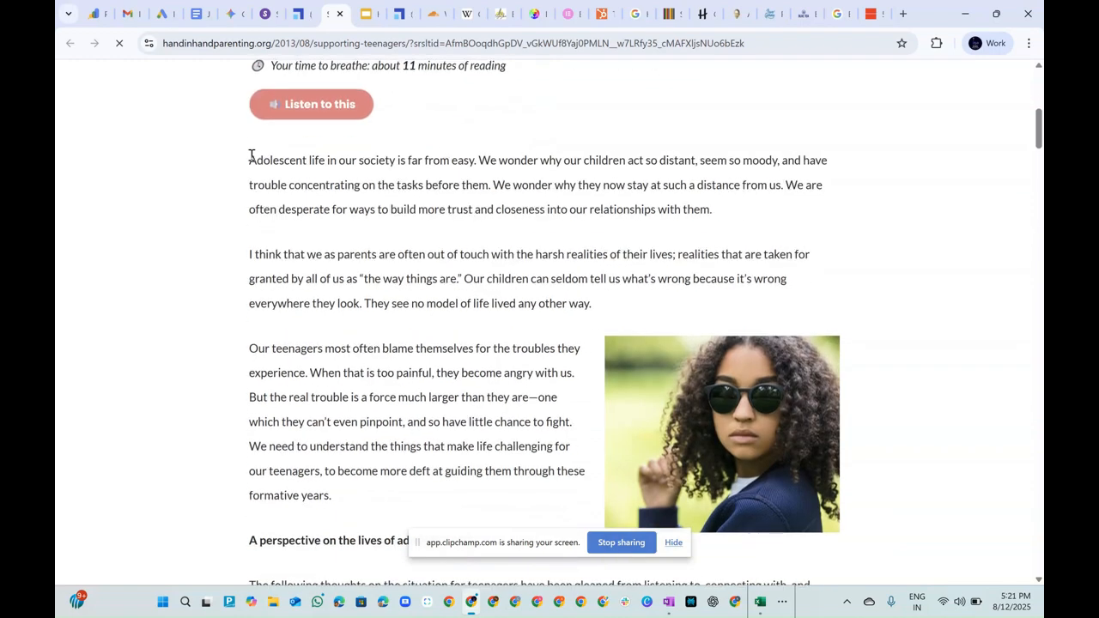
left_click_drag(248, 158, 329, 168)
scroll(357, 331, "down", 2)
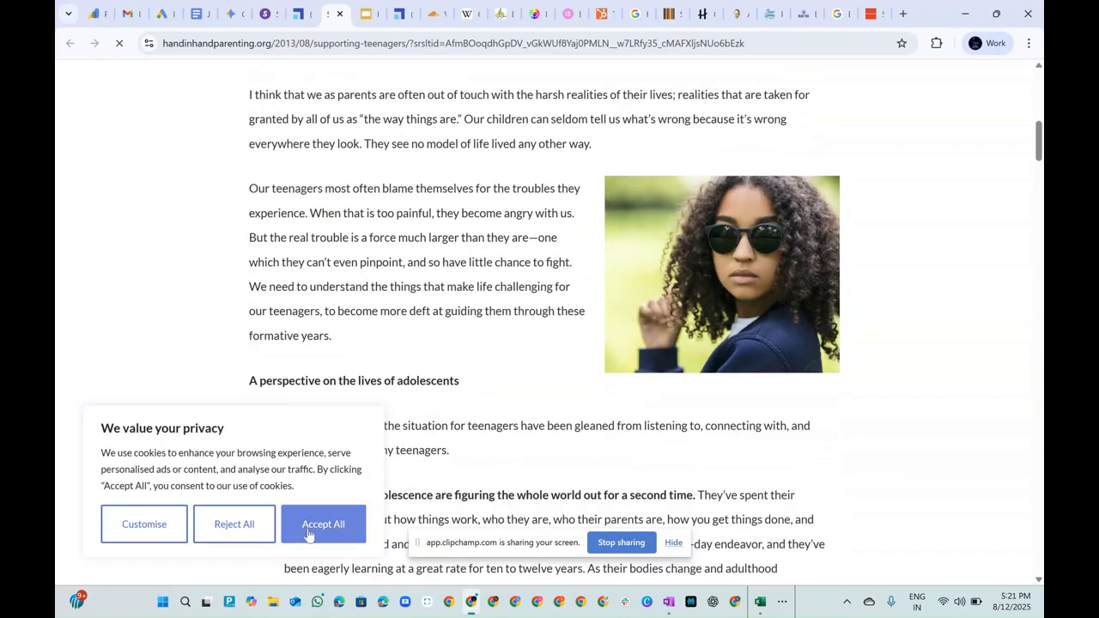
left_click(266, 526)
Skim the article's section on the lives of adolescents, and close its tab to return to the reference list.
scroll(449, 353, "down", 2)
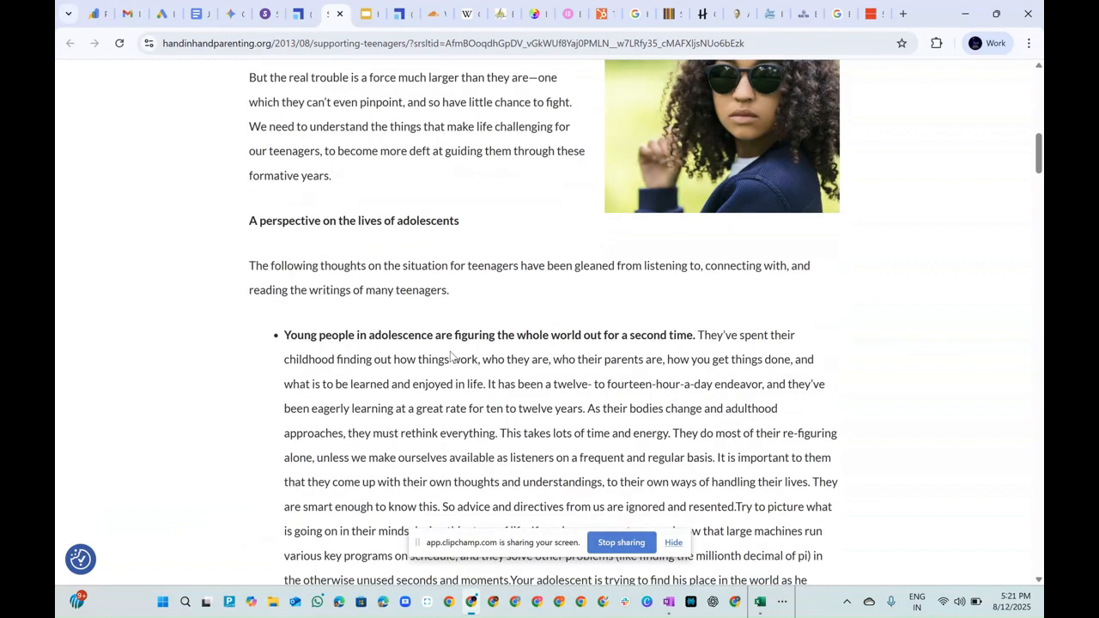
scroll(424, 321, "down", 2)
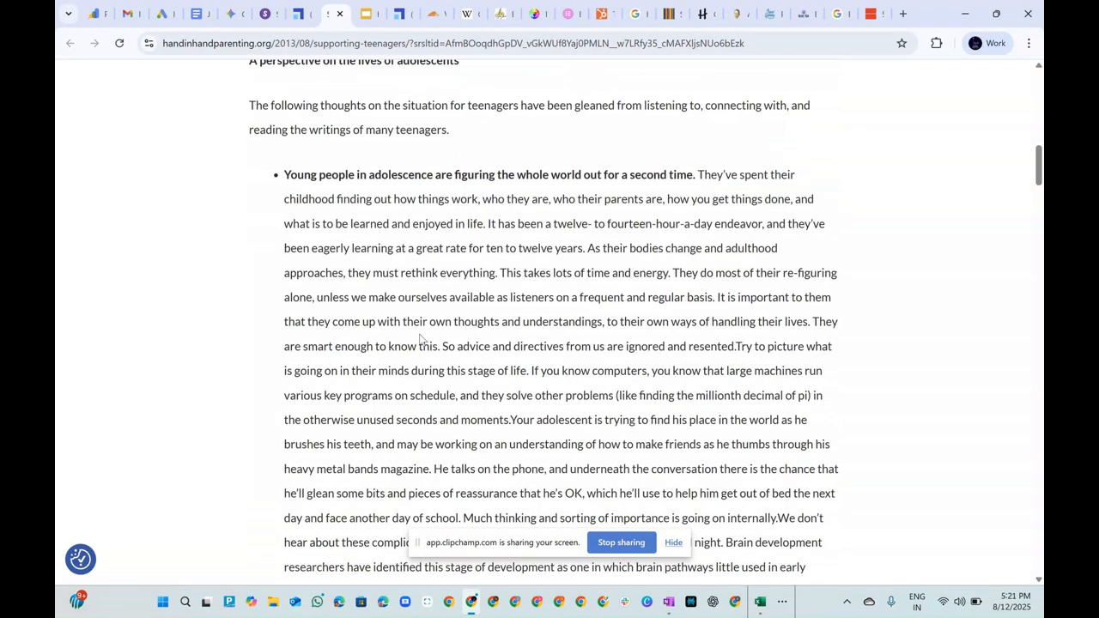
scroll(591, 390, "down", 2)
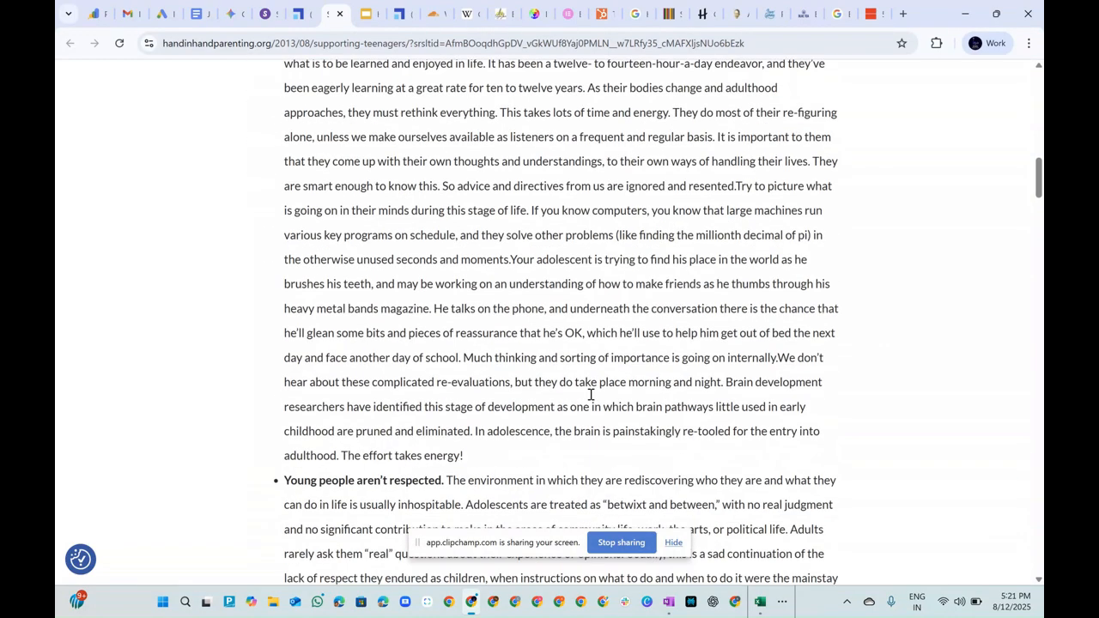
scroll(584, 400, "down", 4)
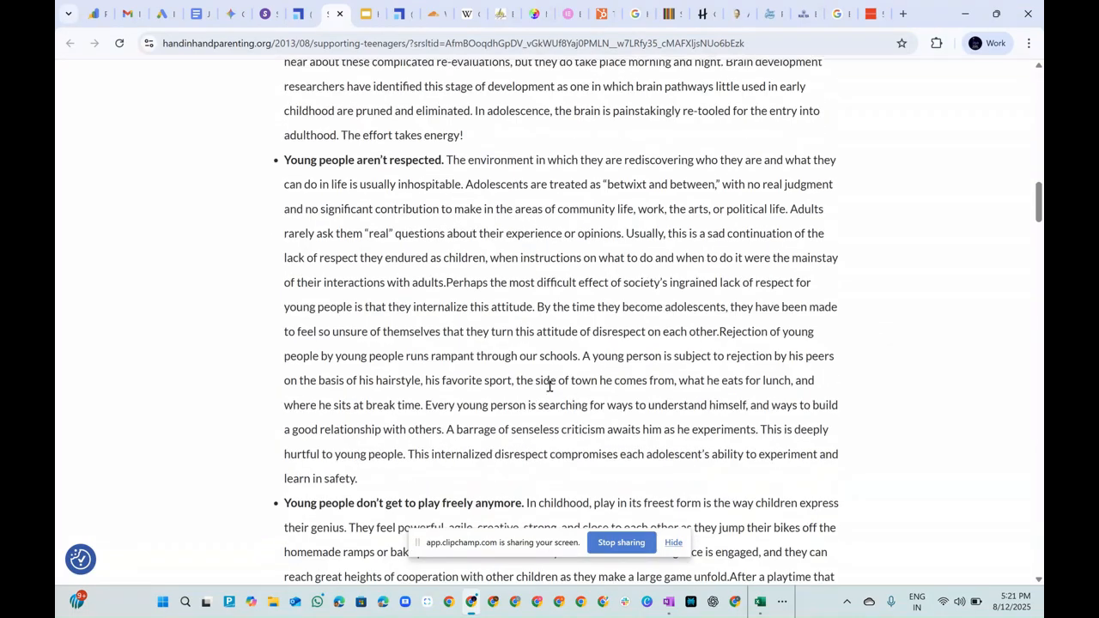
scroll(549, 386, "down", 4)
scroll(545, 396, "up", 5)
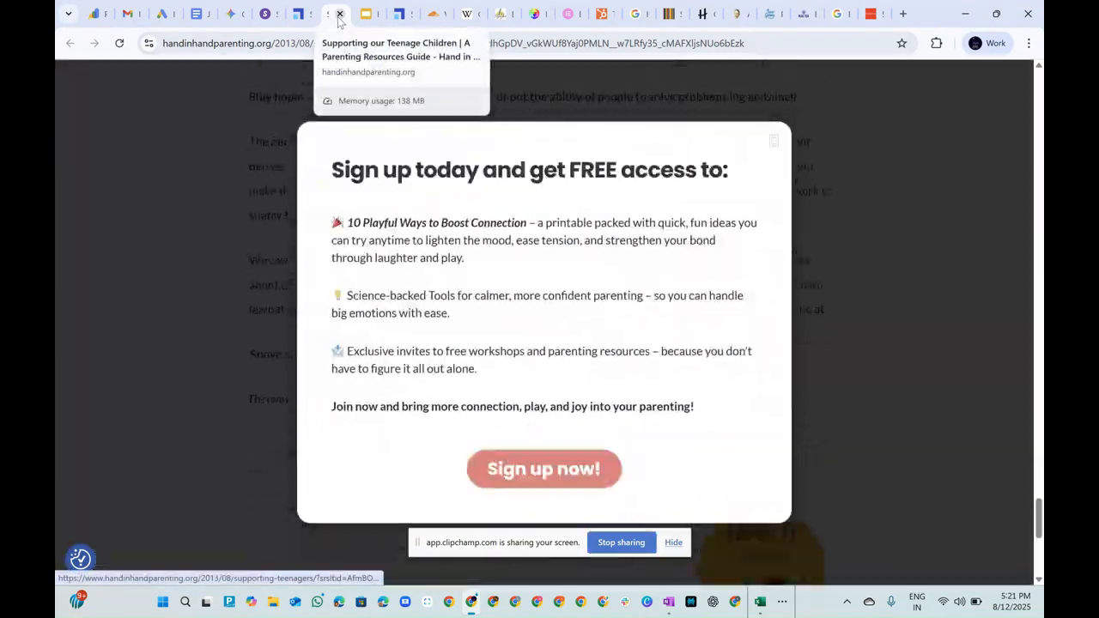
left_click(339, 14)
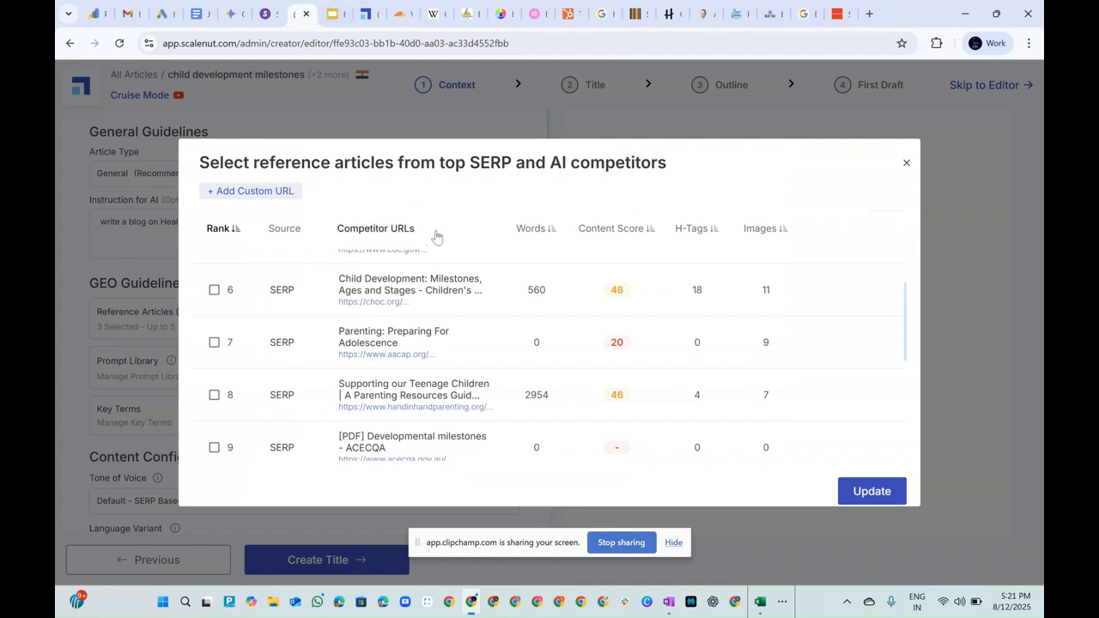
Update the article with the preselected reference articles.
scroll(403, 392, "up", 2)
scroll(402, 387, "up", 3)
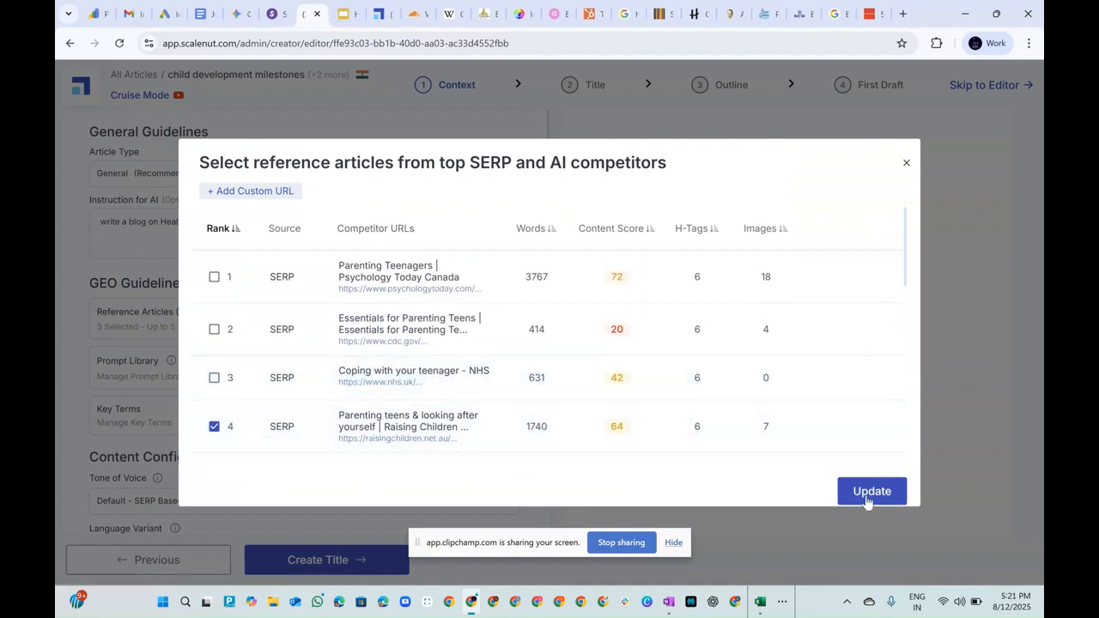
left_click(868, 496)
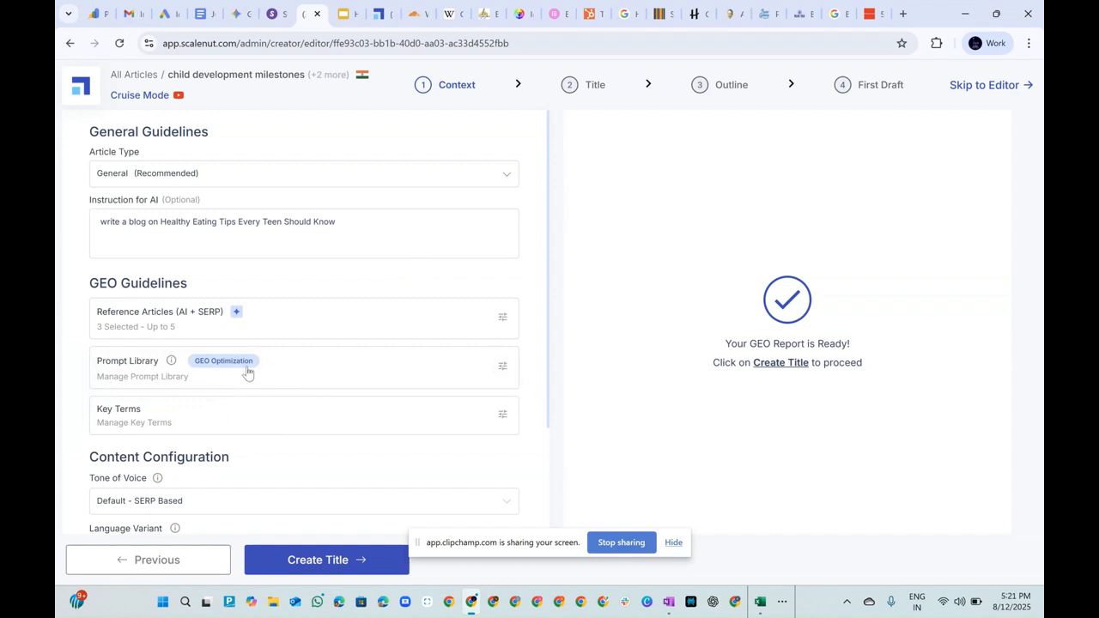
Open the Prompt Library and review the full list of prompts to be covered in the article.
left_click(500, 369)
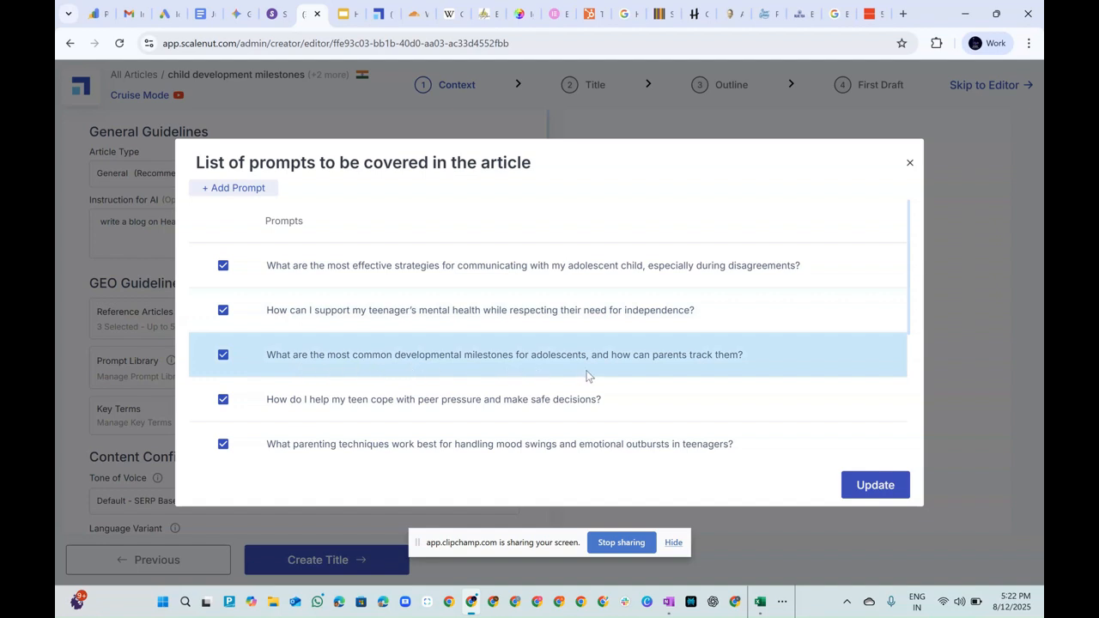
scroll(468, 385, "down", 5)
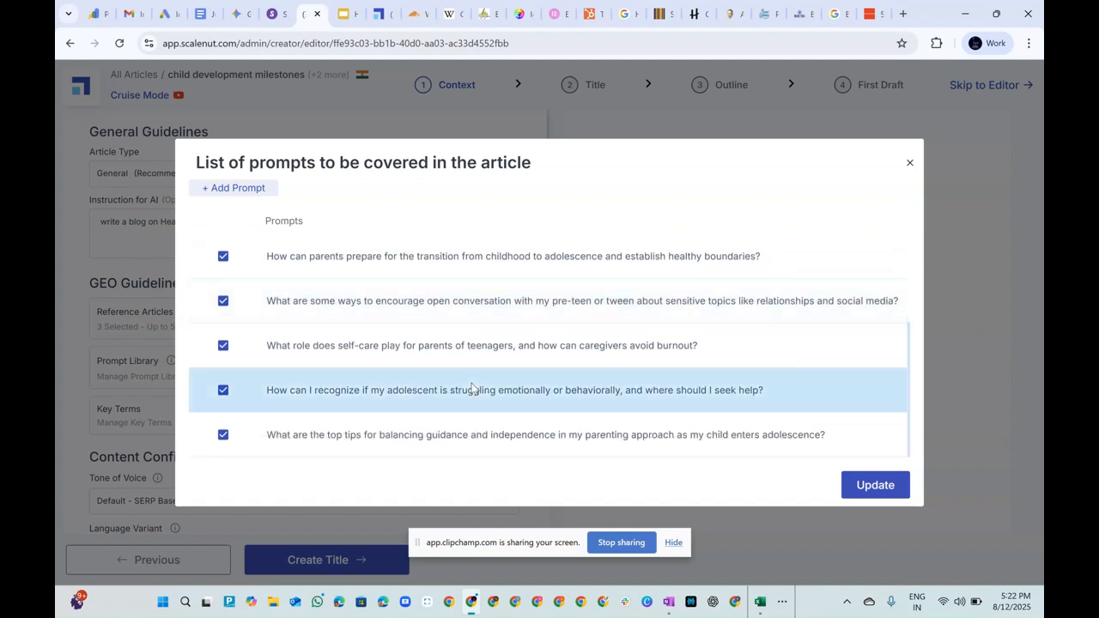
scroll(481, 393, "up", 5)
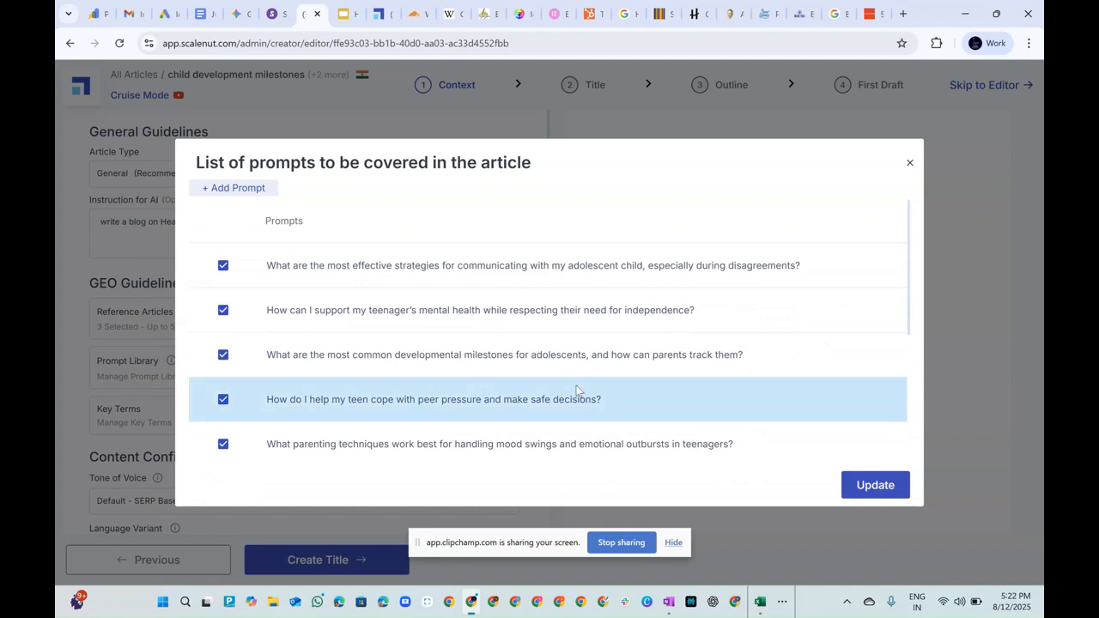
scroll(574, 389, "down", 5)
scroll(575, 395, "up", 5)
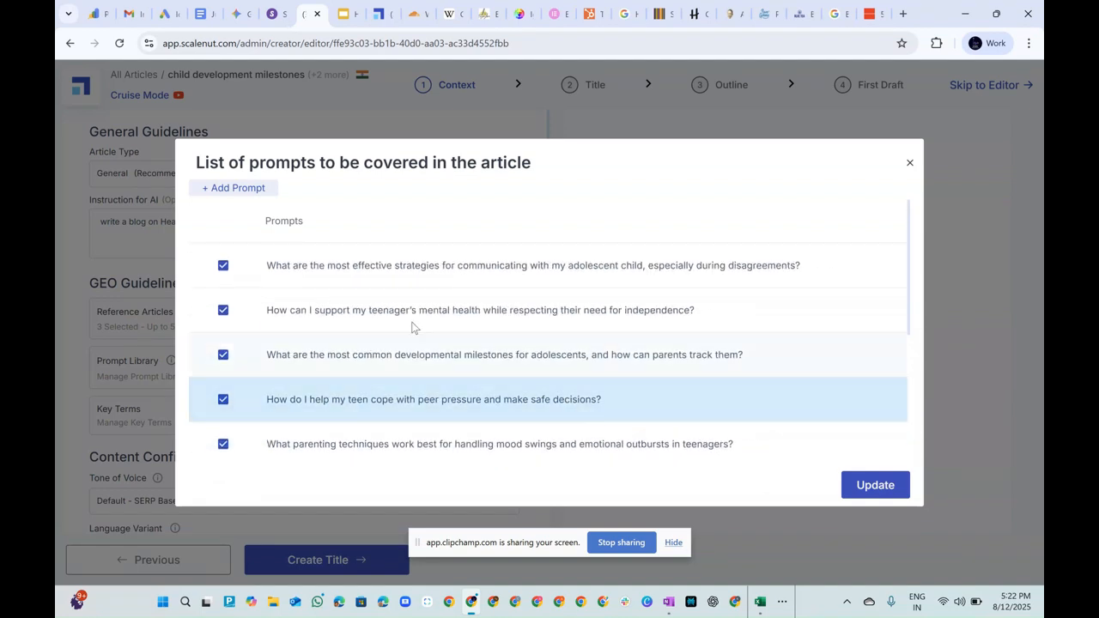
Discard a blank new prompt entry and update the article with all suggested prompts selected.
left_click(248, 189)
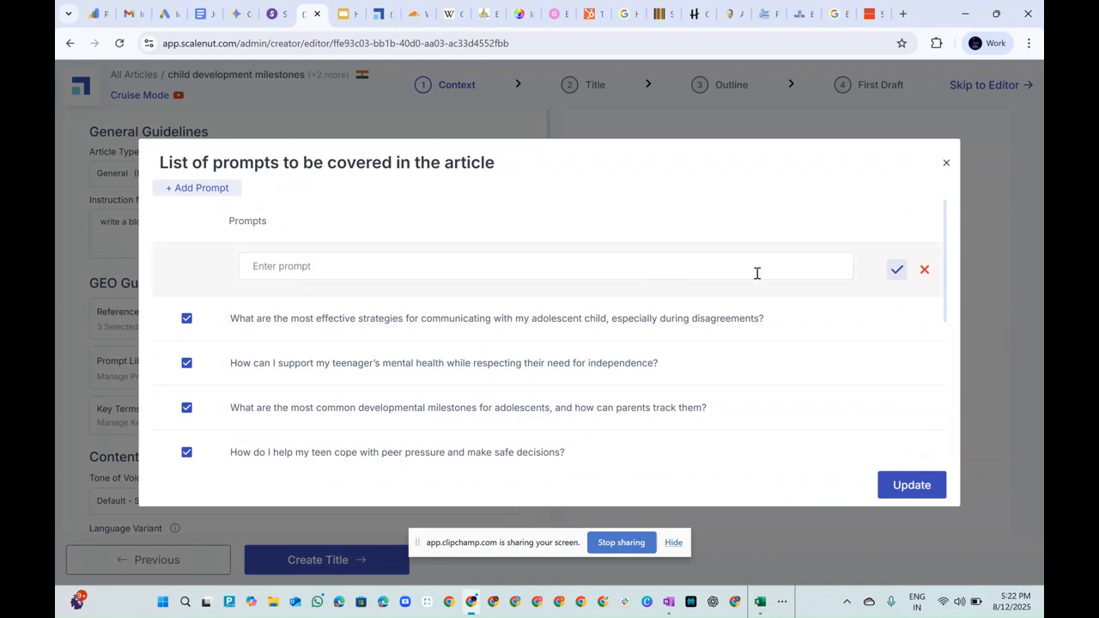
left_click(924, 270)
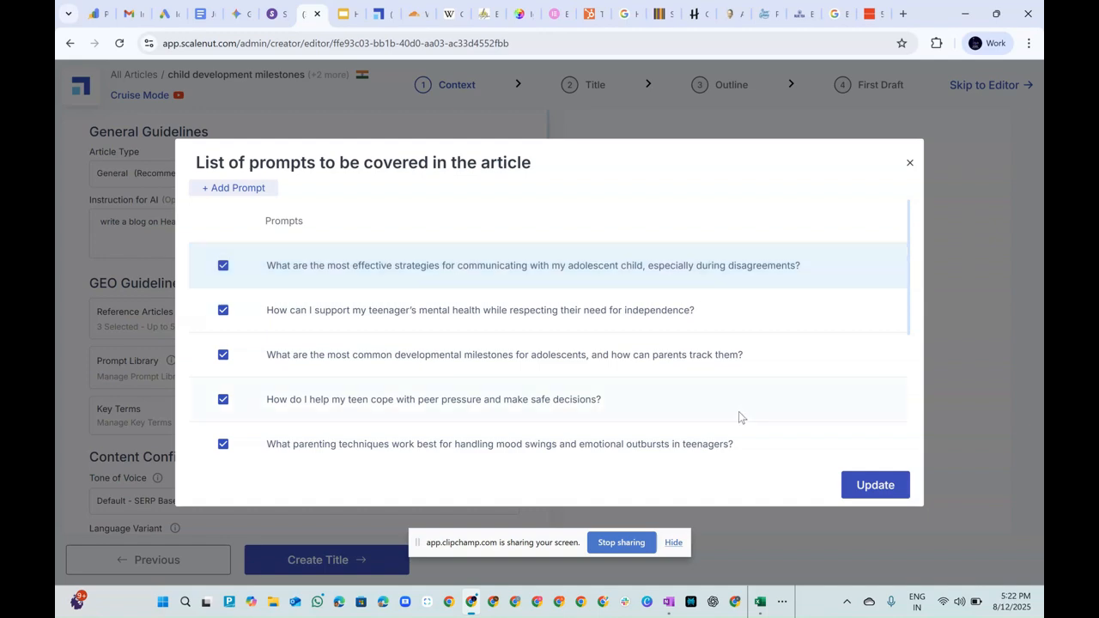
left_click(844, 489)
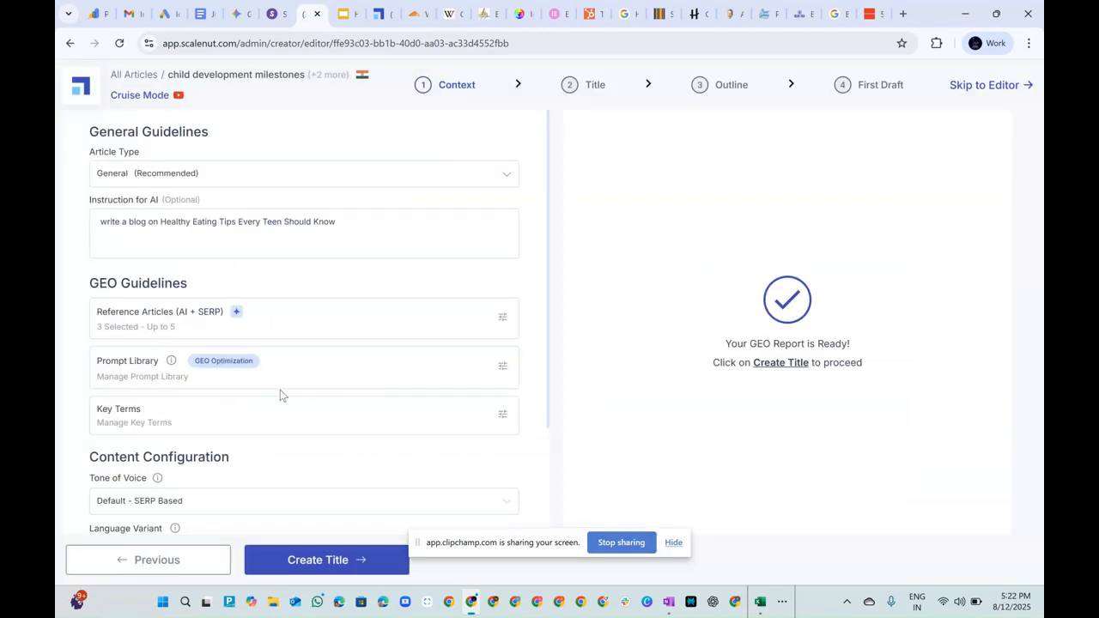
Review the NLP-extracted key terms with their frequency, importance and heading ratings, and update the article with all of them selected.
scroll(279, 395, "down", 2)
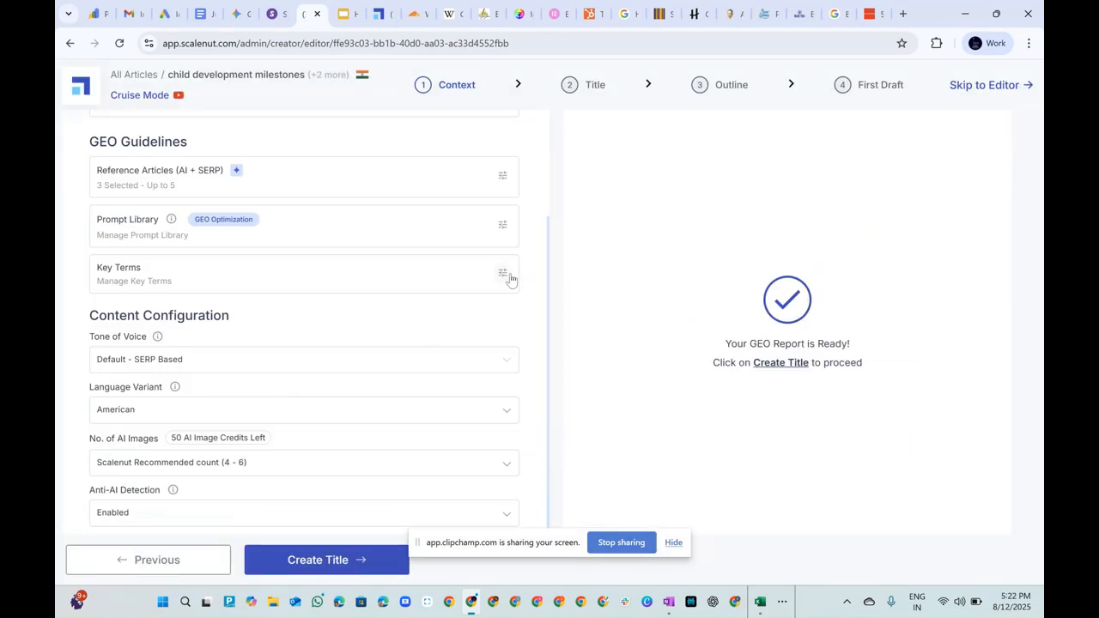
left_click(508, 276)
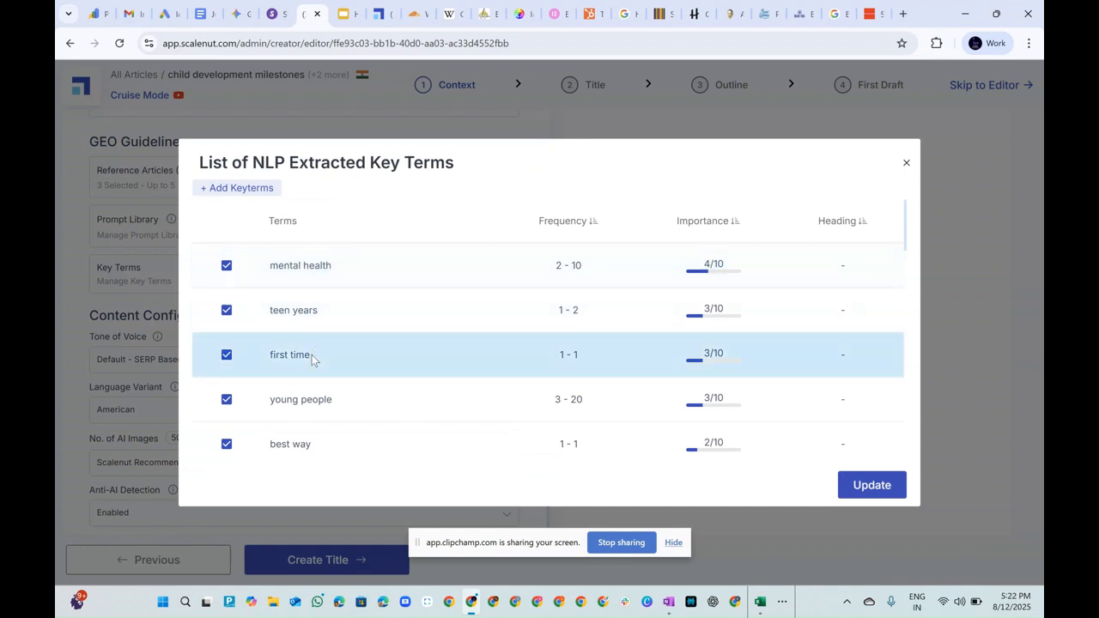
scroll(343, 318, "down", 8)
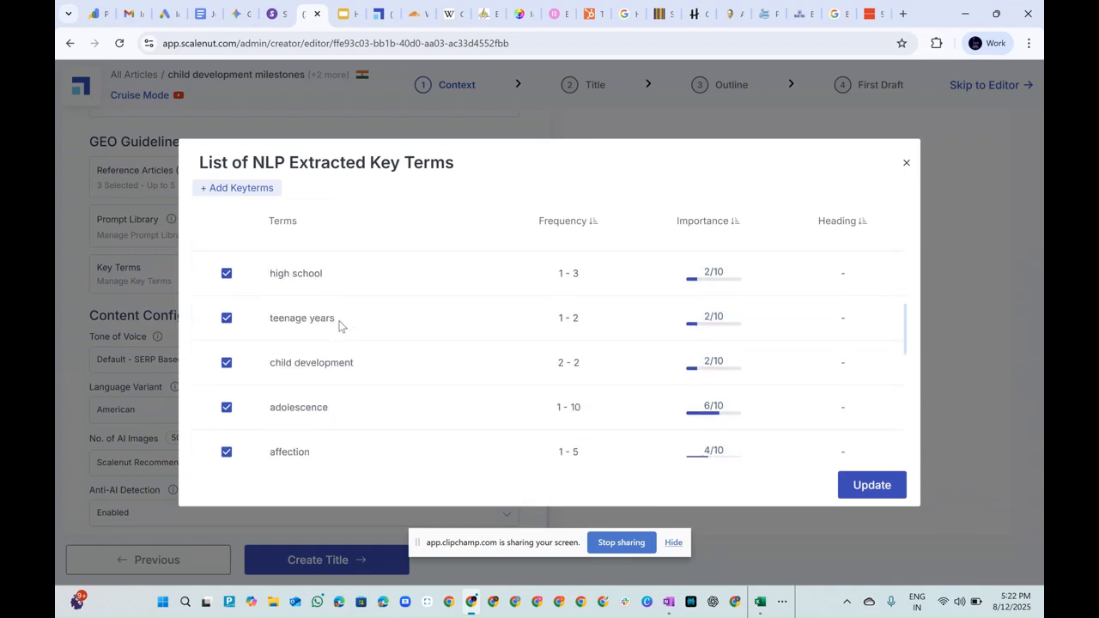
scroll(339, 326, "down", 3)
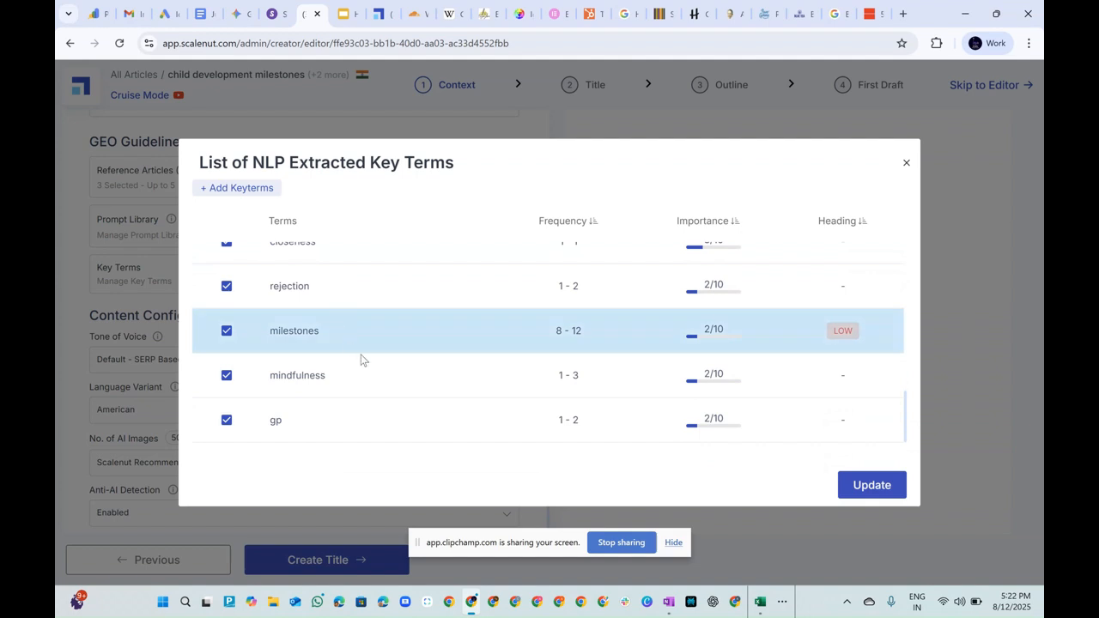
scroll(541, 377, "up", 5)
scroll(824, 309, "down", 5)
scroll(839, 313, "up", 5)
scroll(839, 318, "down", 6)
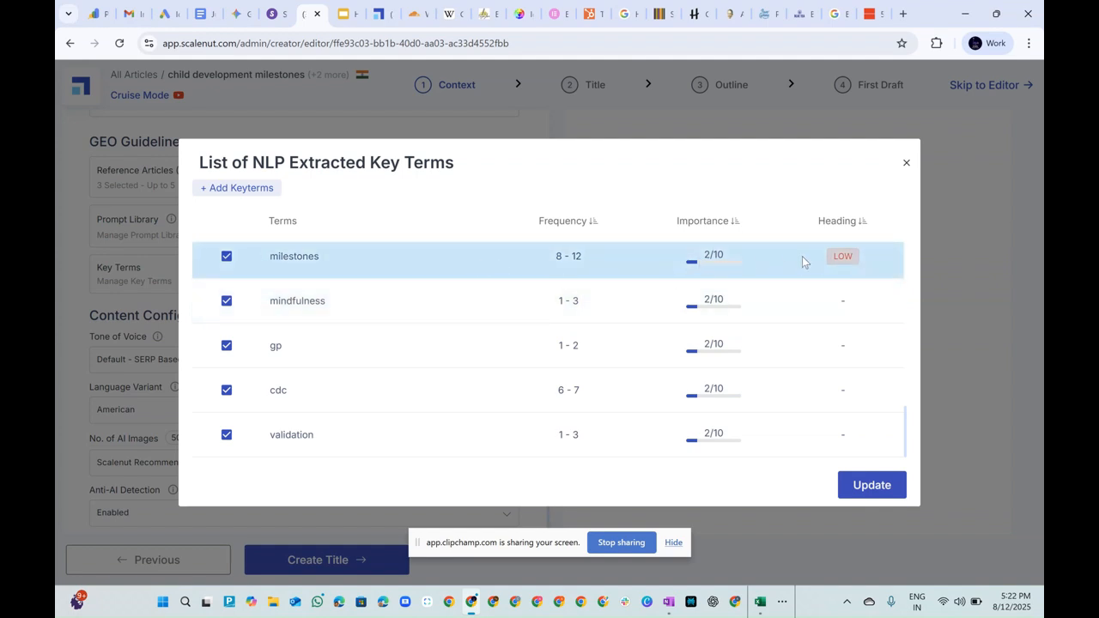
scroll(858, 305, "up", 6)
scroll(838, 335, "down", 6)
scroll(435, 336, "up", 5)
scroll(396, 354, "up", 2)
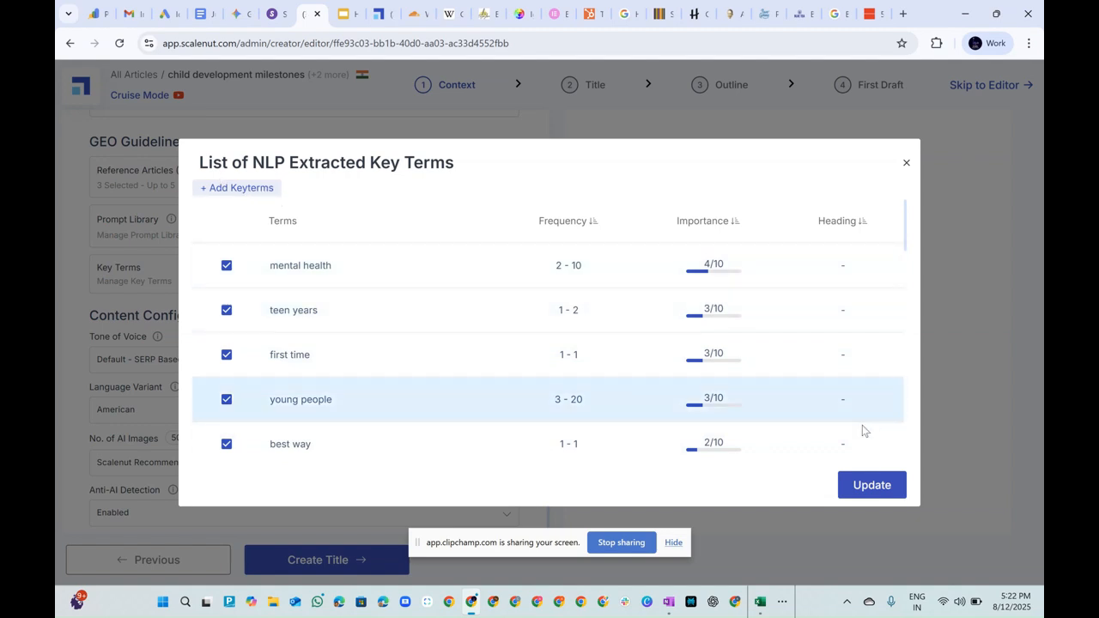
left_click(872, 486)
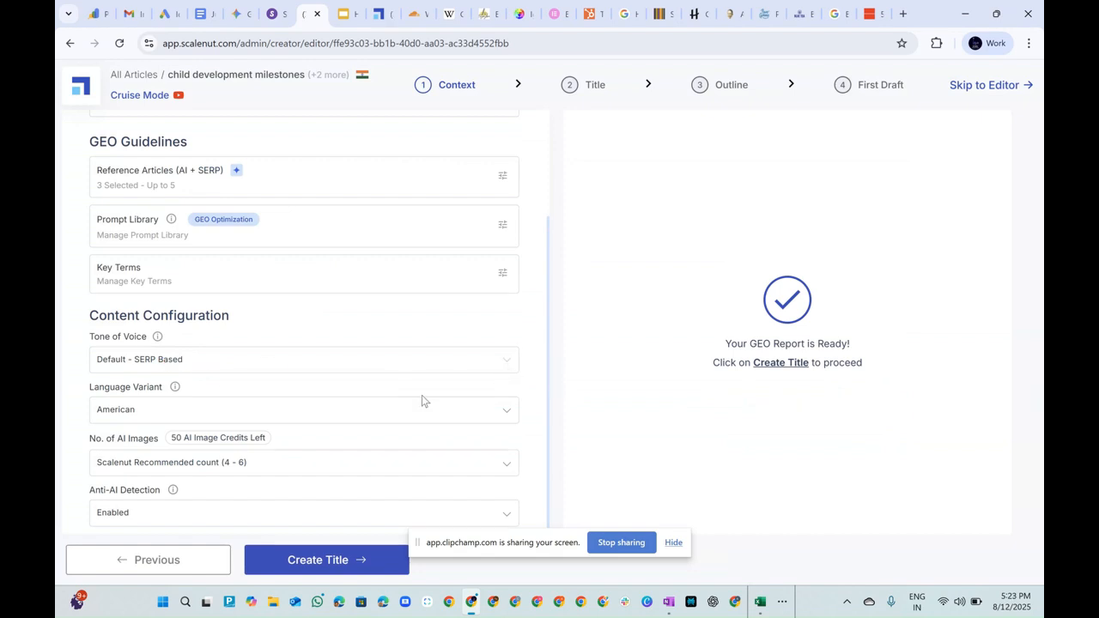
Set the language variant to British with Anti-AI Detection left enabled, and generate the blog title suggestions.
left_click(386, 412)
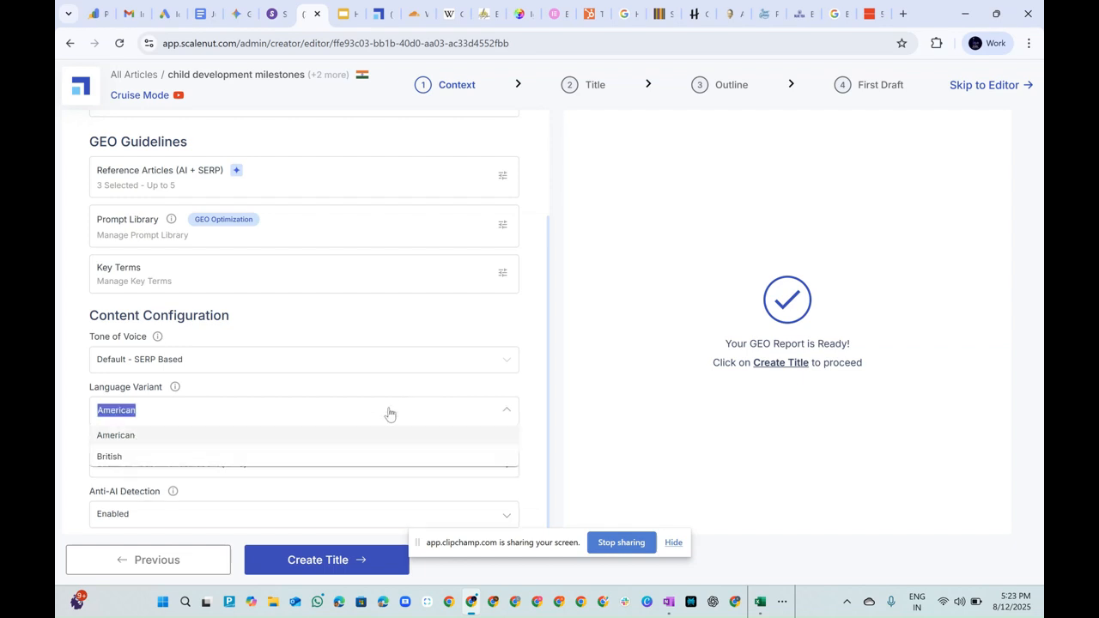
left_click(120, 457)
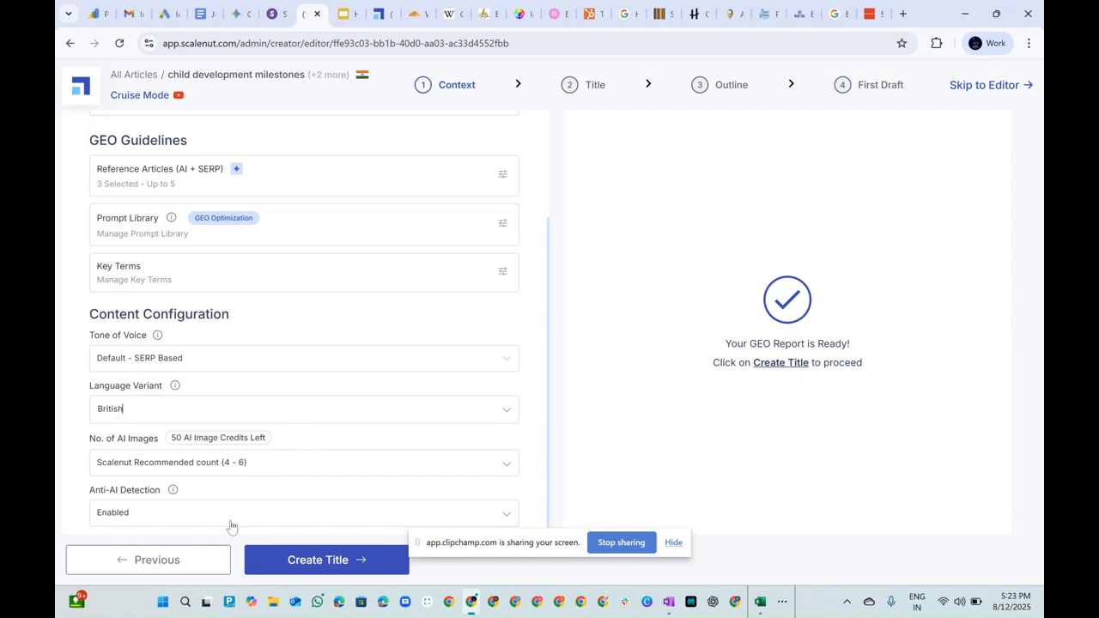
left_click(155, 519)
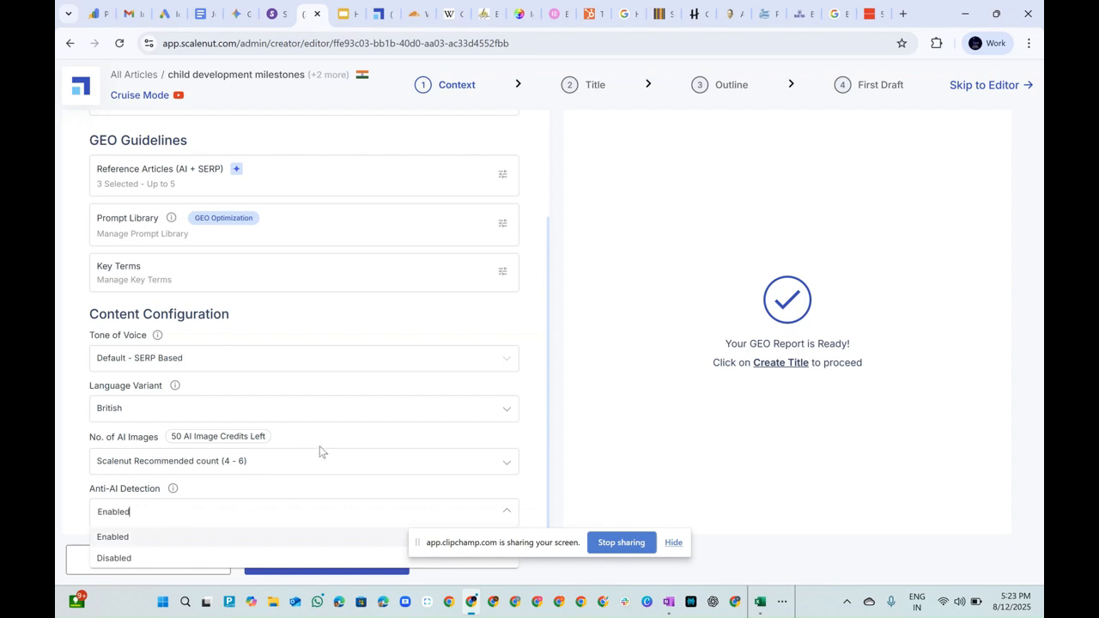
left_click(72, 453)
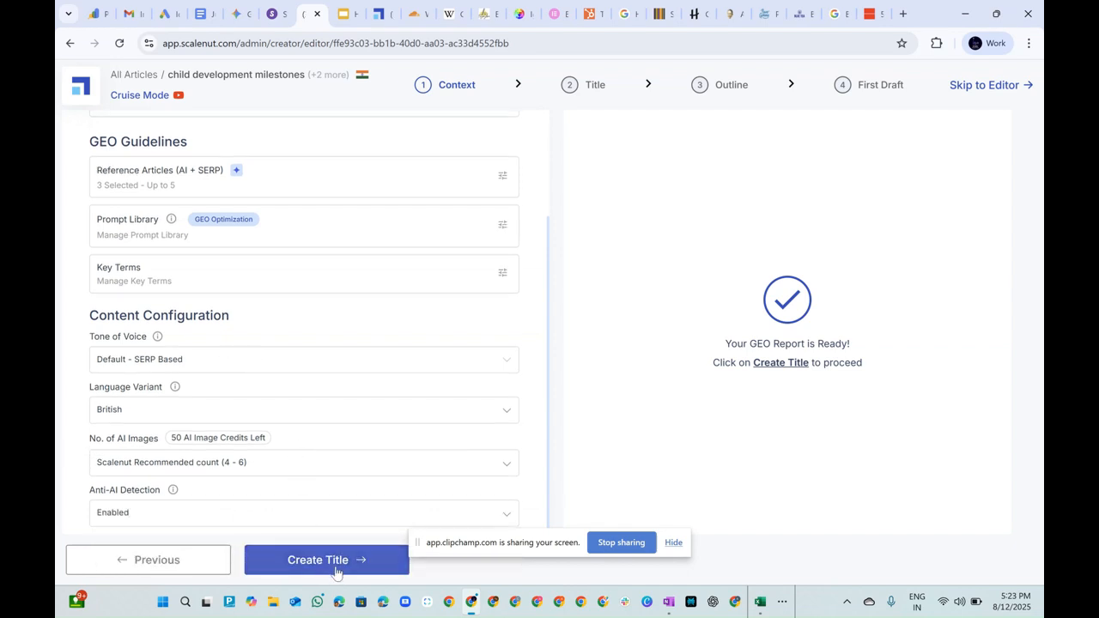
left_click(334, 565)
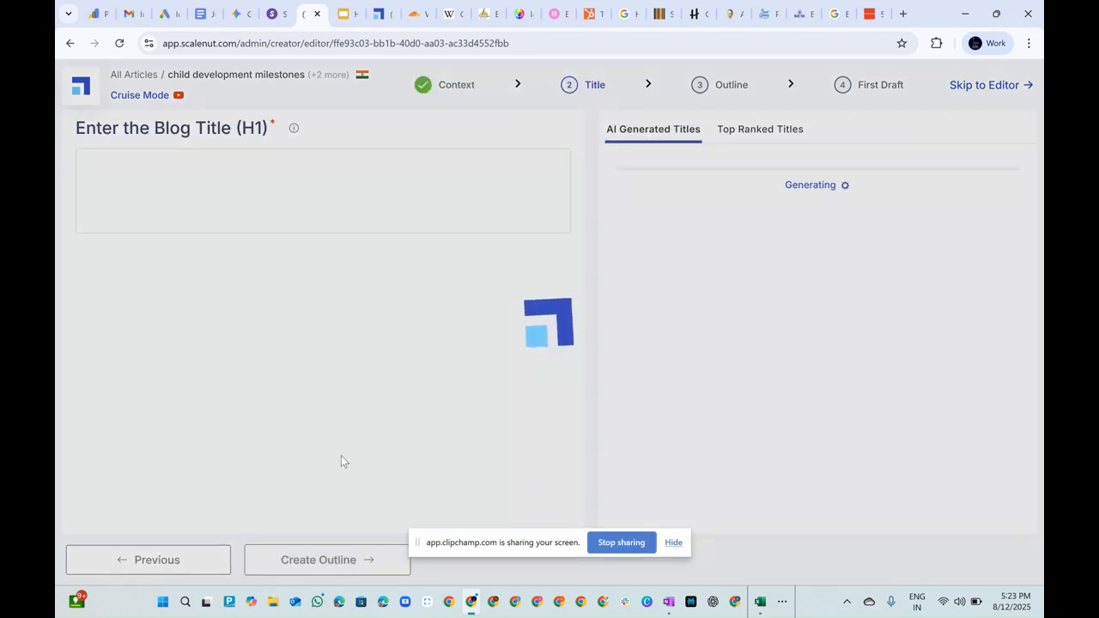
left_click(674, 542)
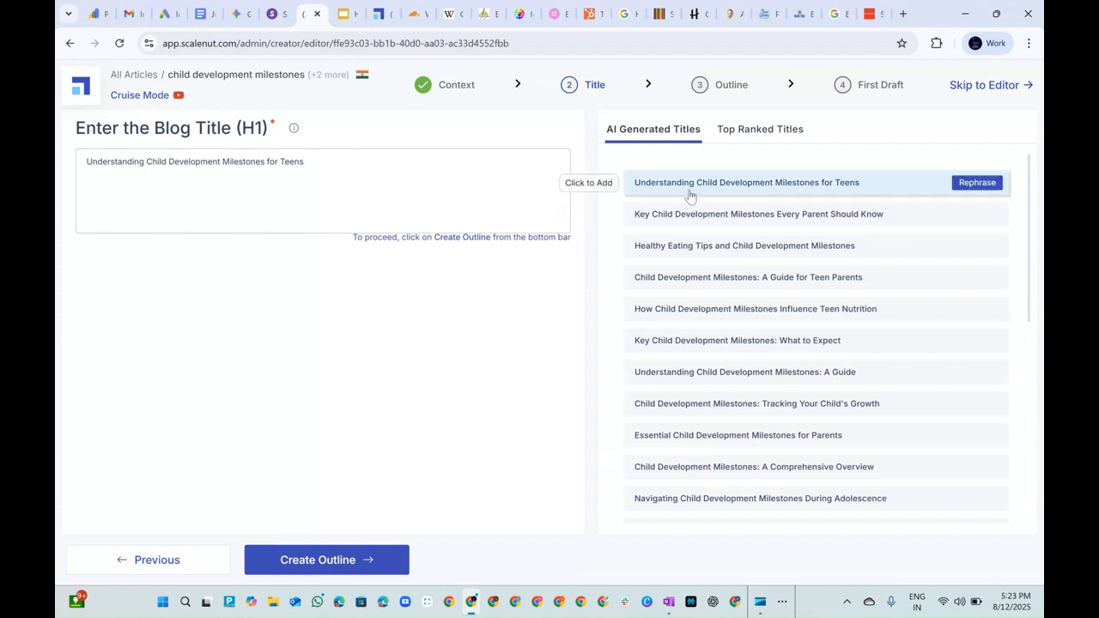
Try the top-ranked title "Parenting: Preparing For Adolescence", and replace it with the AI-generated title "Understanding Child Development Milestones: A Guide".
left_click(760, 131)
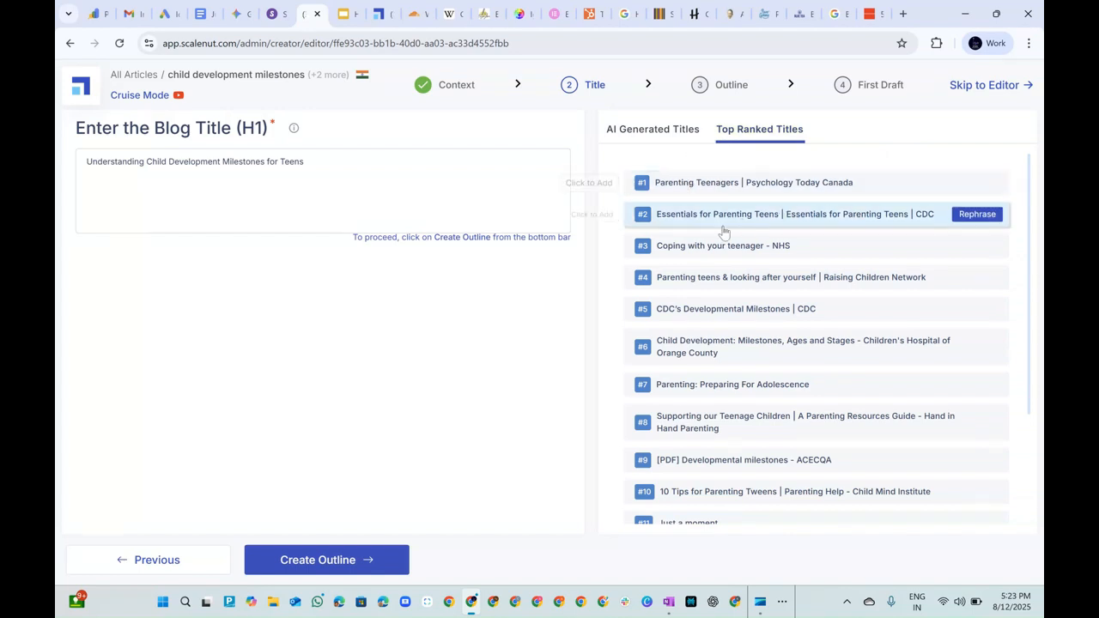
left_click(692, 394)
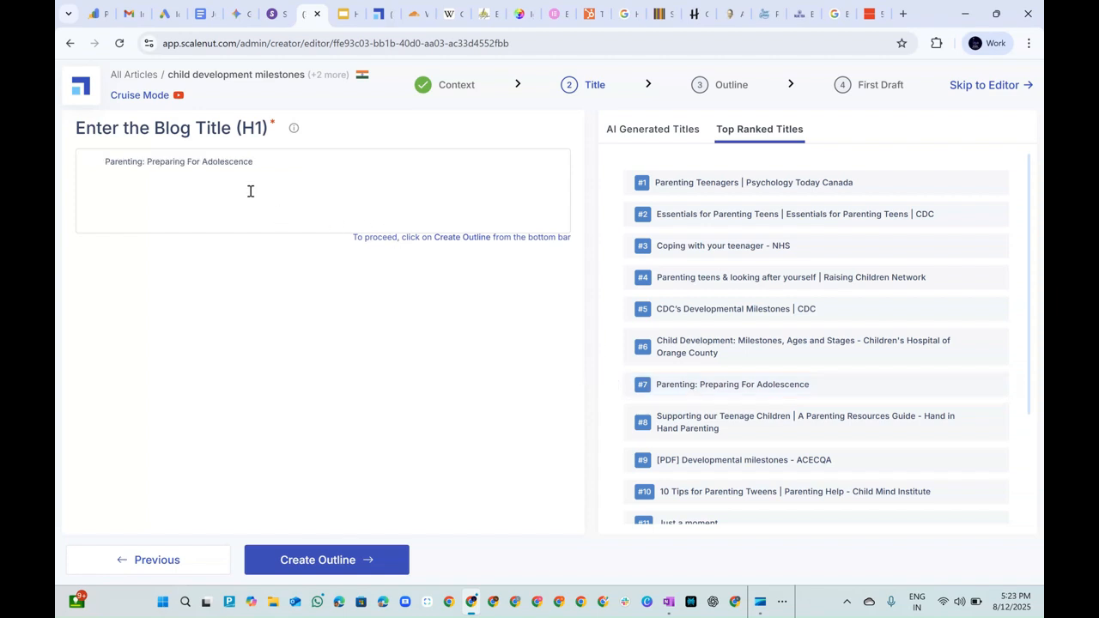
left_click(678, 131)
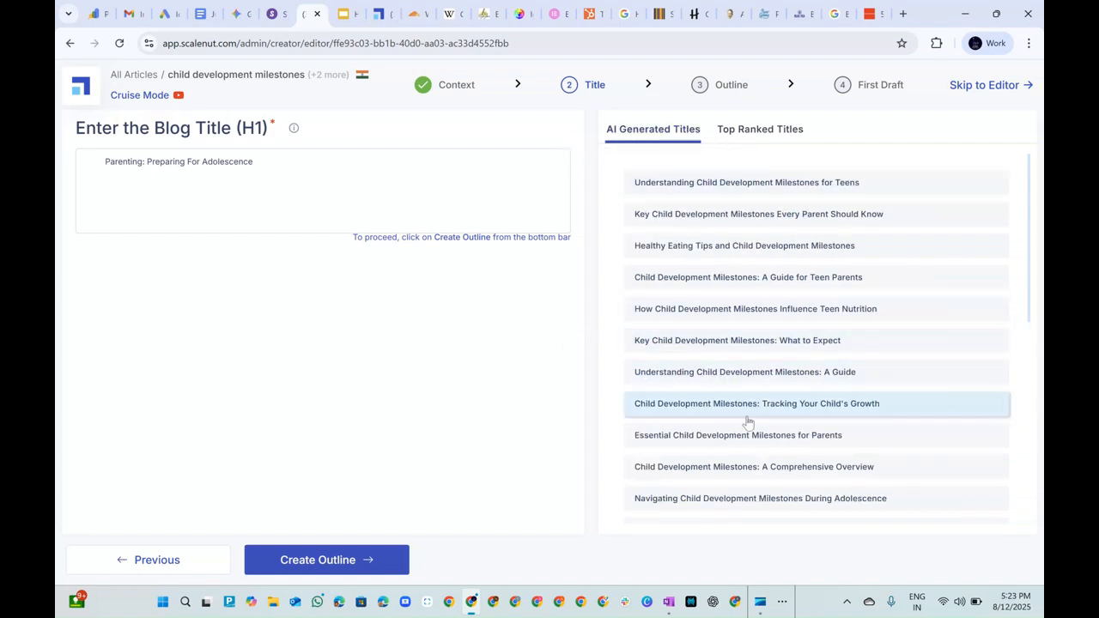
left_click(775, 377)
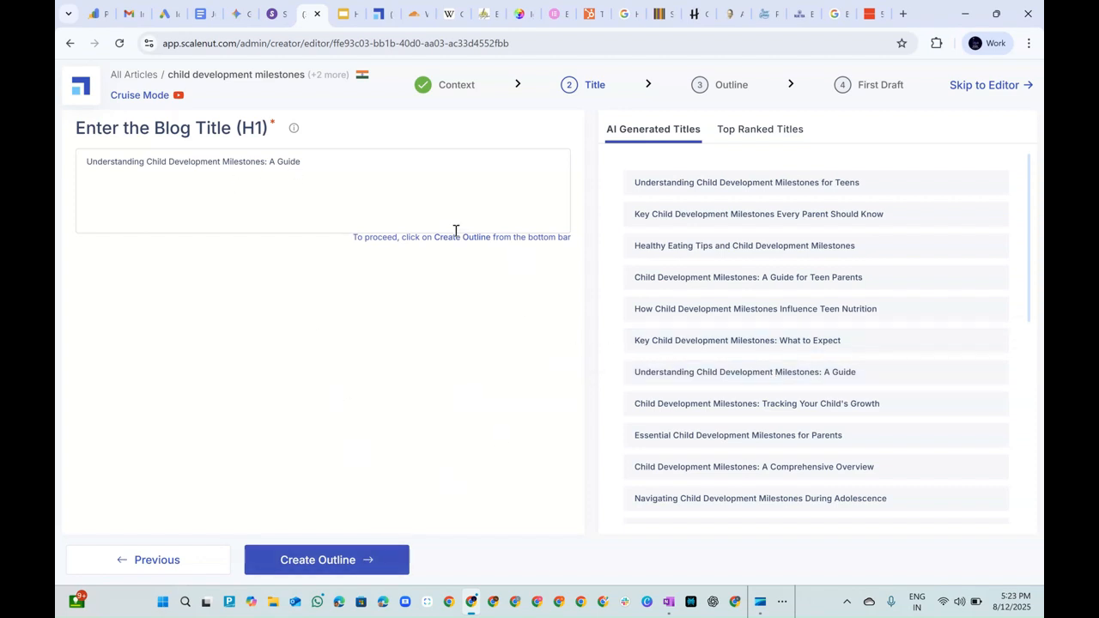
Create the outline for the chosen title and look over its headings and frequently asked questions.
left_click(342, 562)
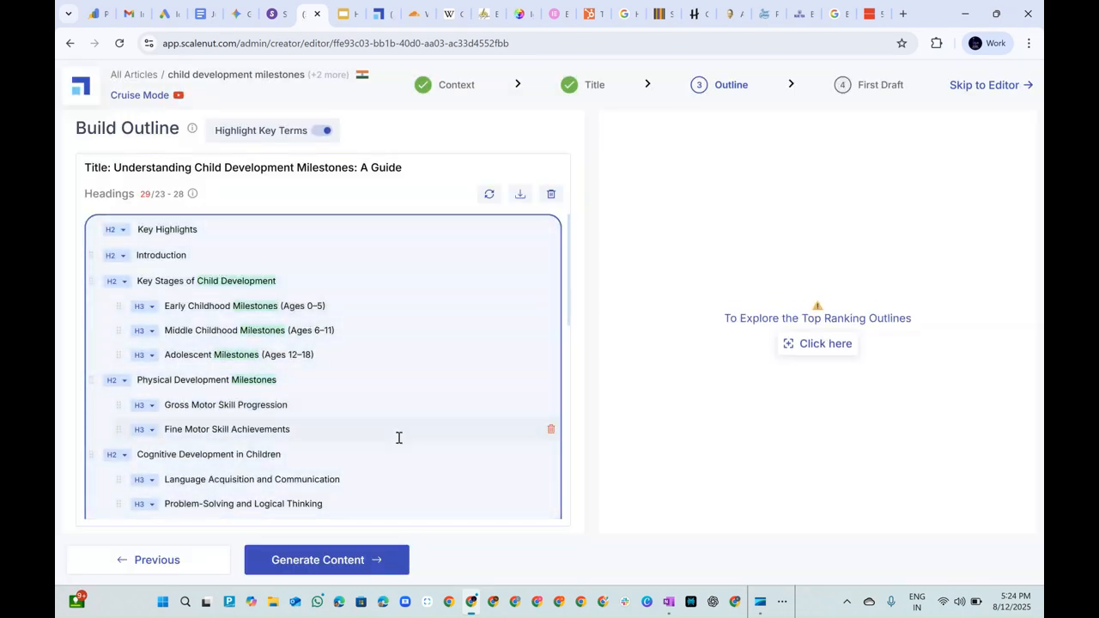
scroll(260, 375, "down", 10)
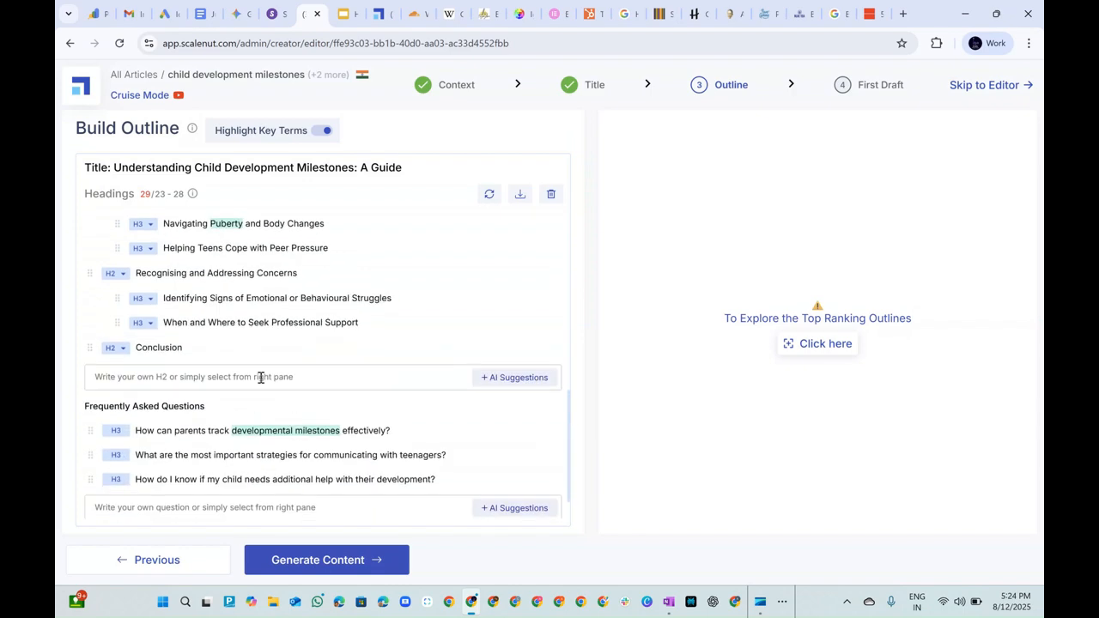
scroll(260, 438, "up", 10)
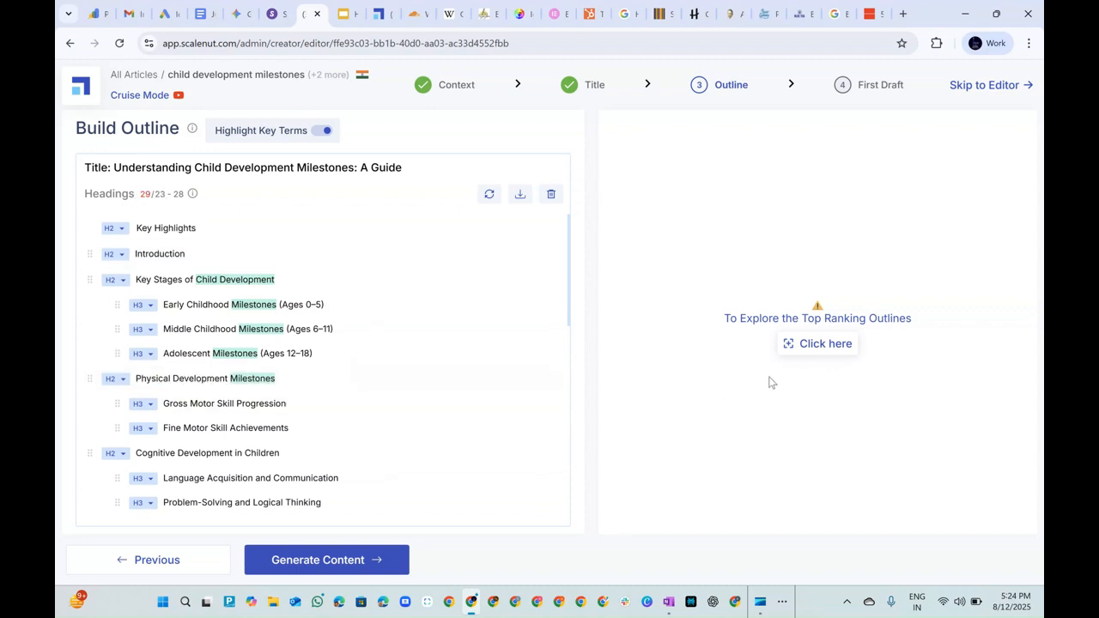
Load the top-ranking outlines and look through the headings used by the competing articles.
left_click(824, 344)
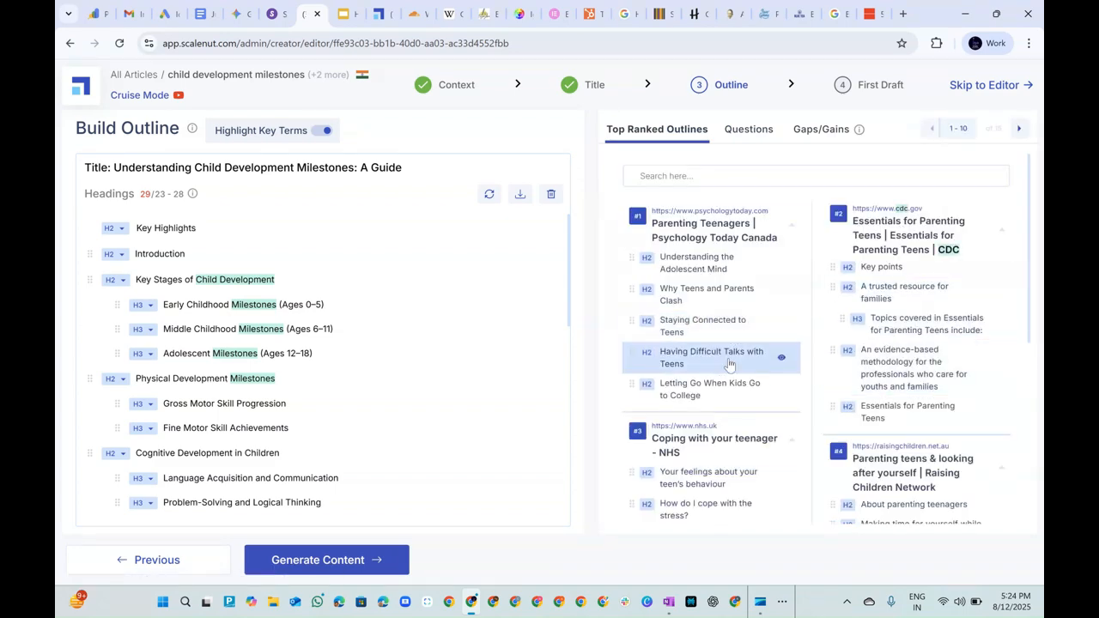
scroll(728, 365, "down", 4)
scroll(740, 350, "down", 7)
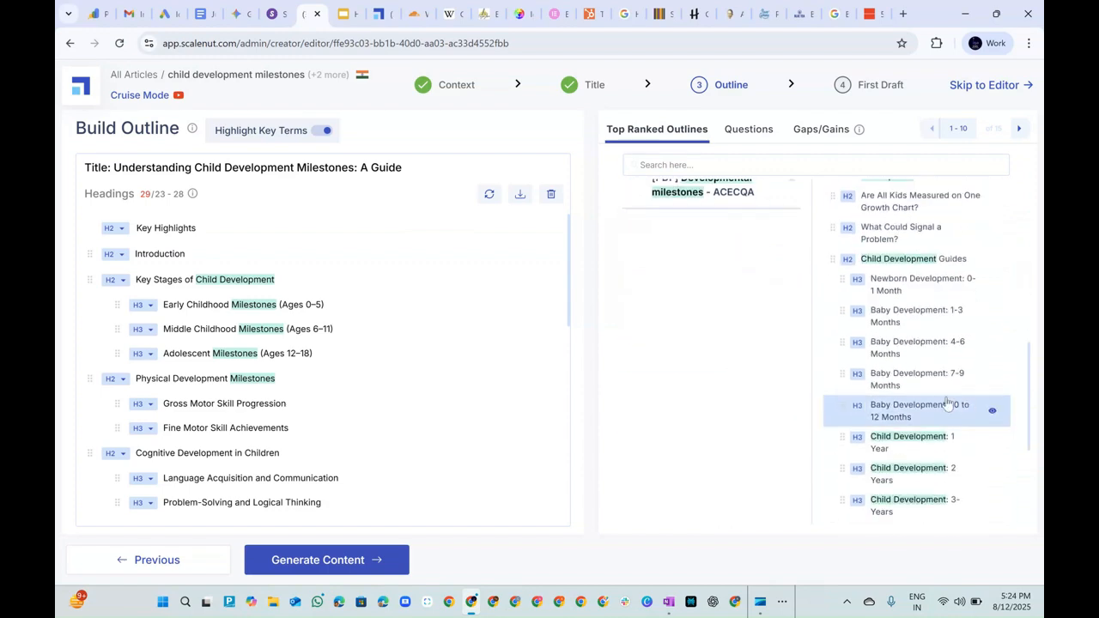
scroll(878, 406, "down", 8)
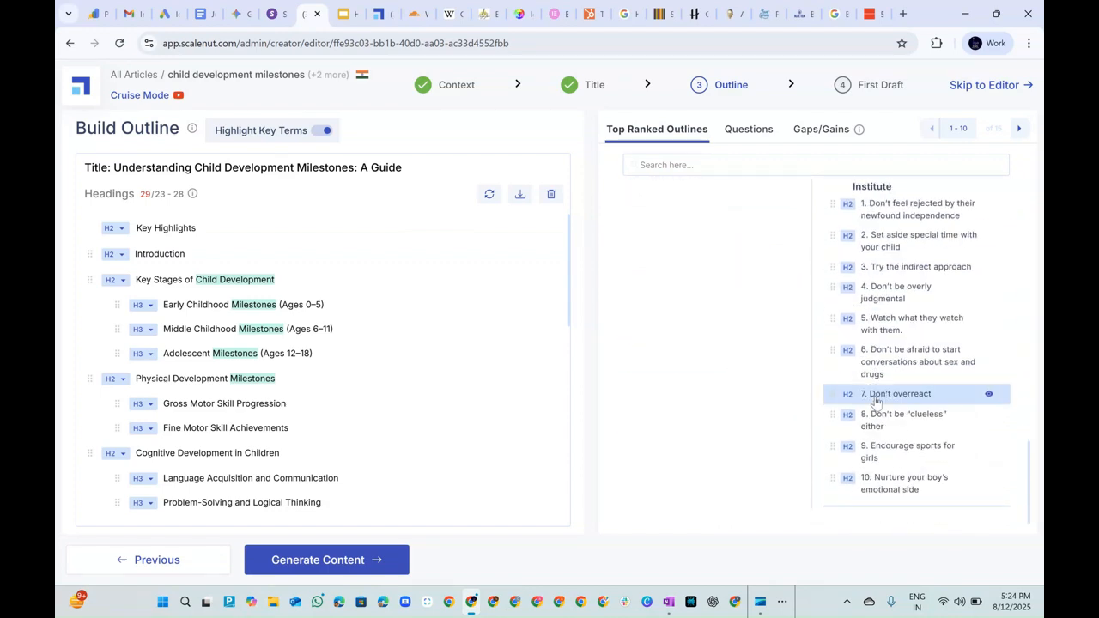
scroll(882, 395, "up", 19)
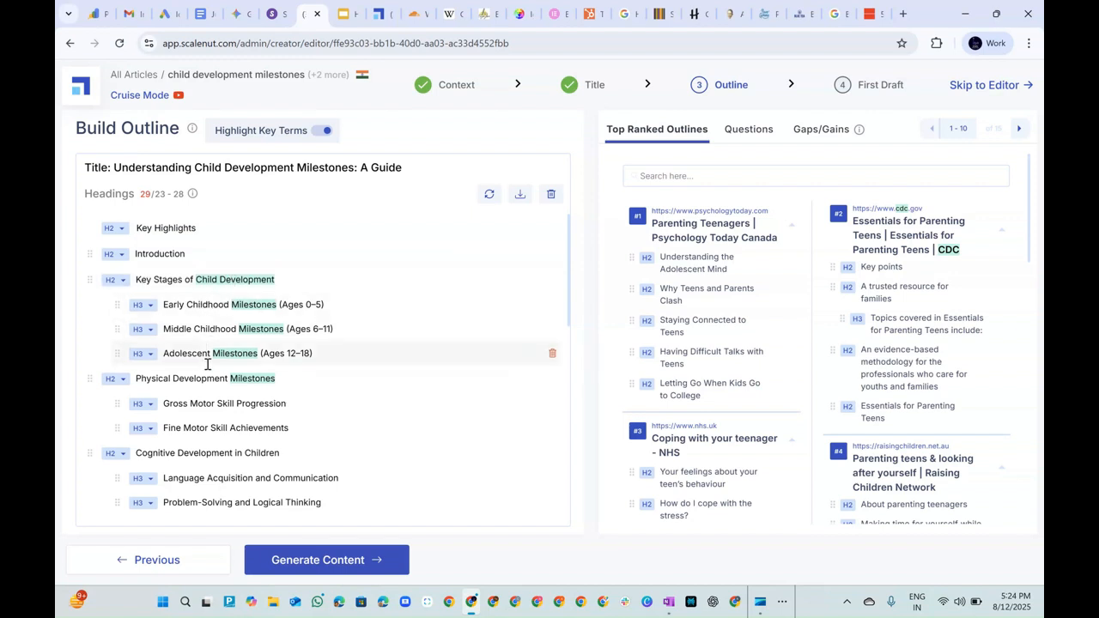
Review the generated outline's headings, FAQs and conclusion CTA setting, dismissing the Quick Share notification.
scroll(342, 417, "down", 2)
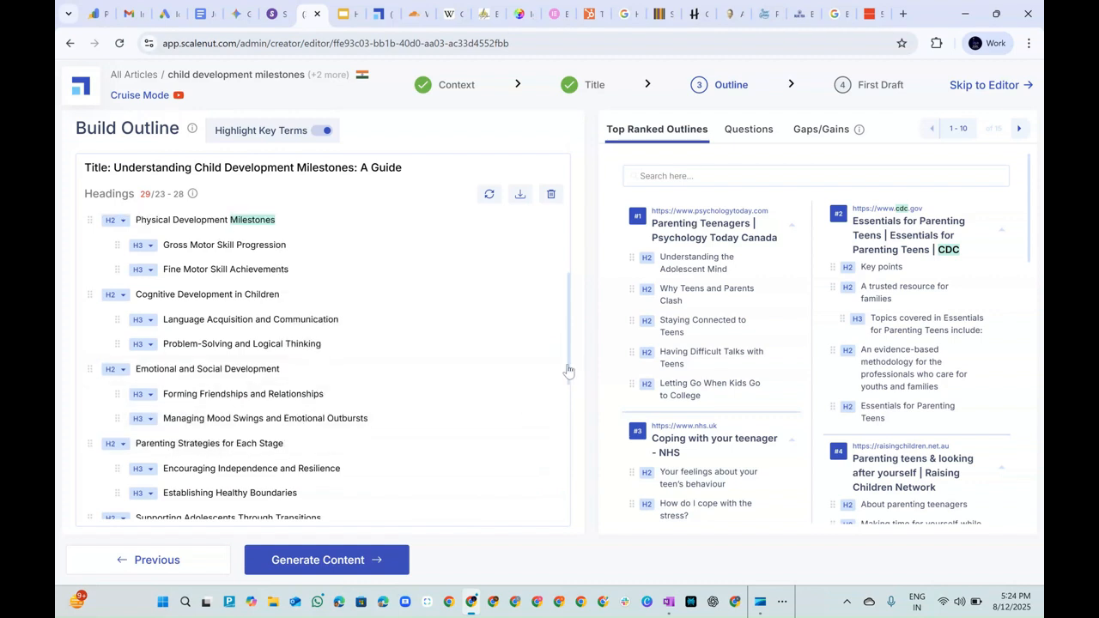
scroll(570, 375, "down", 3)
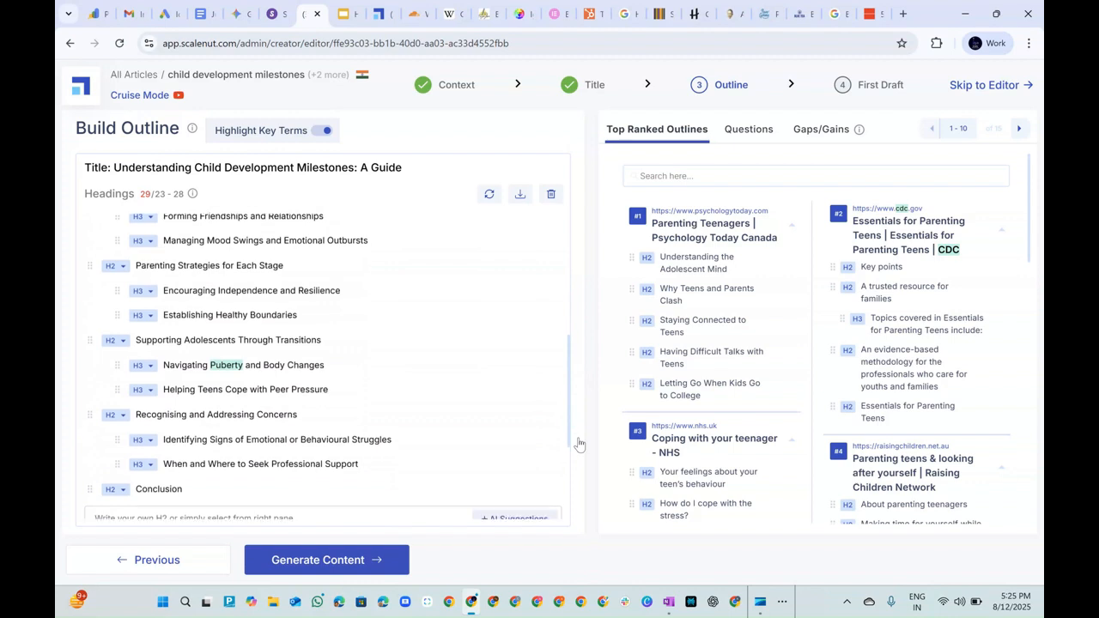
scroll(172, 381, "down", 2)
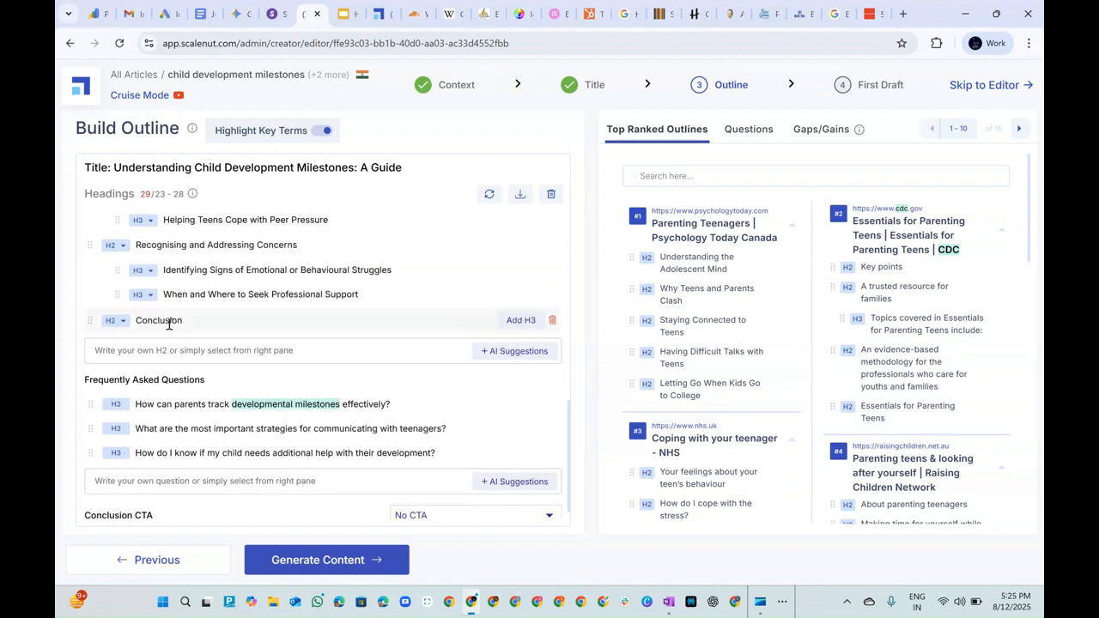
left_click(966, 554)
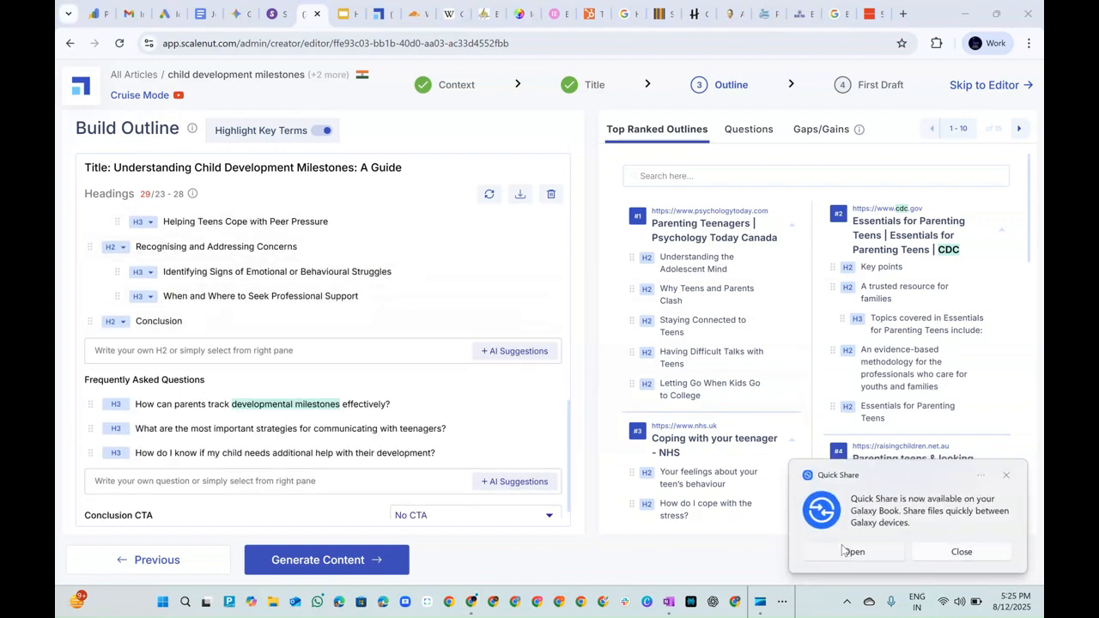
scroll(262, 424, "down", 1)
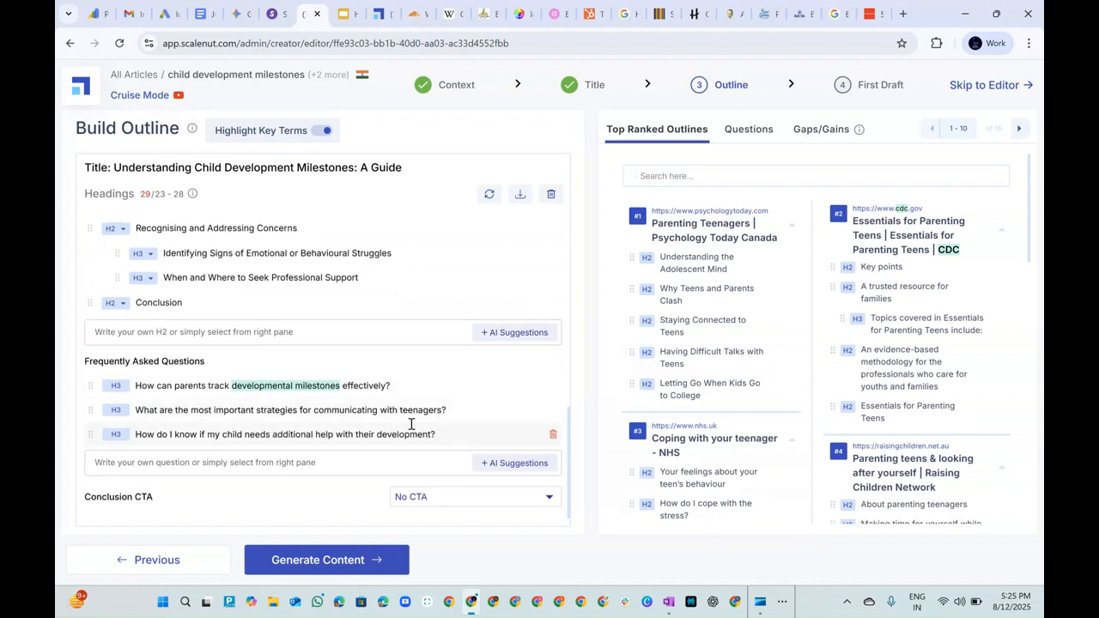
Browse the suggested outline questions from the AI prompt library, Google, Reddit and Quora.
left_click(759, 133)
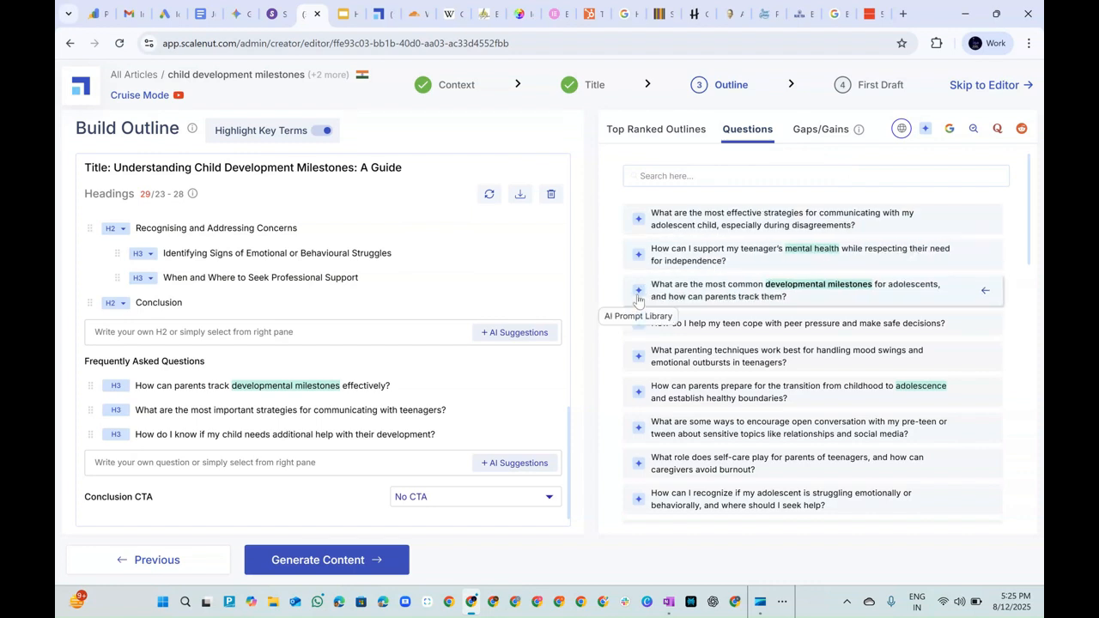
left_click_drag(1030, 232, 1034, 328)
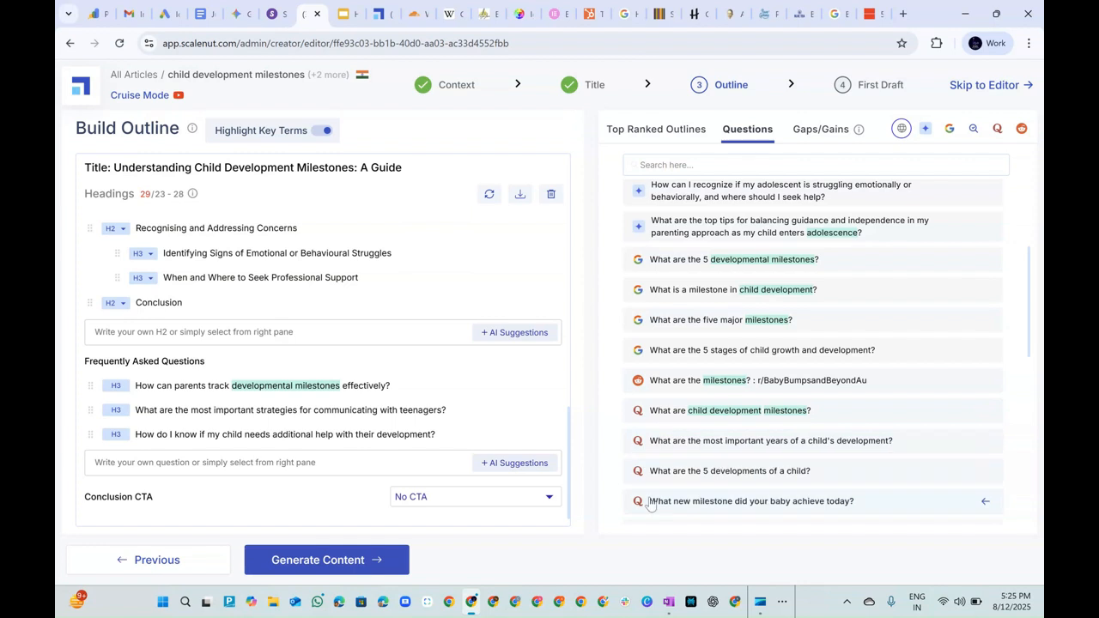
scroll(730, 485, "down", 2)
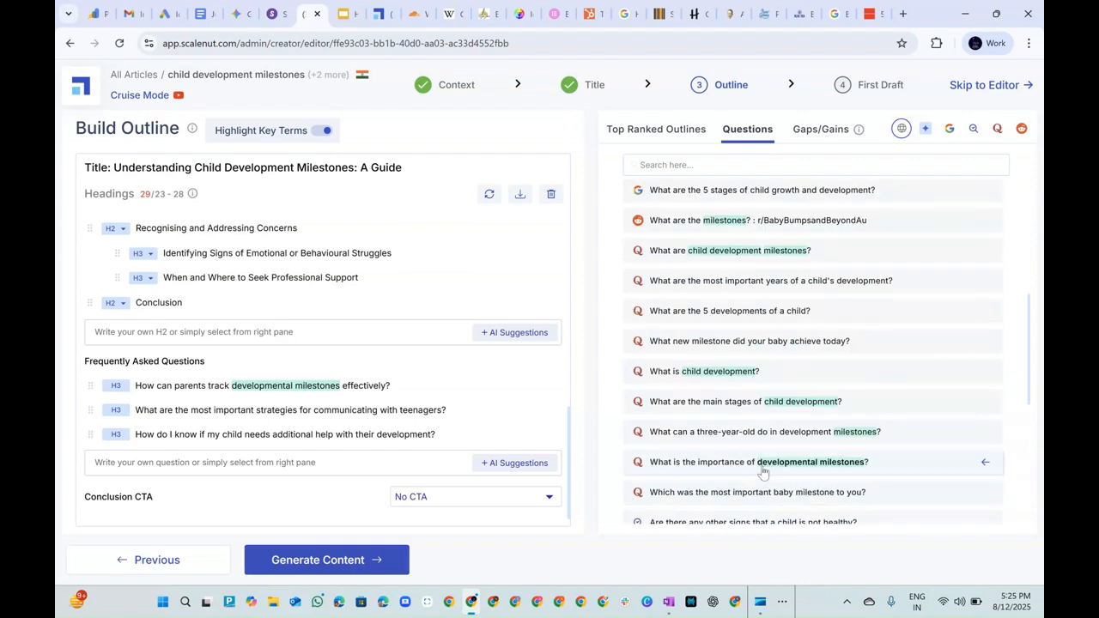
Look through the remaining suggested questions, including the SERP questions, for possible additions to the outline.
scroll(763, 472, "down", 2)
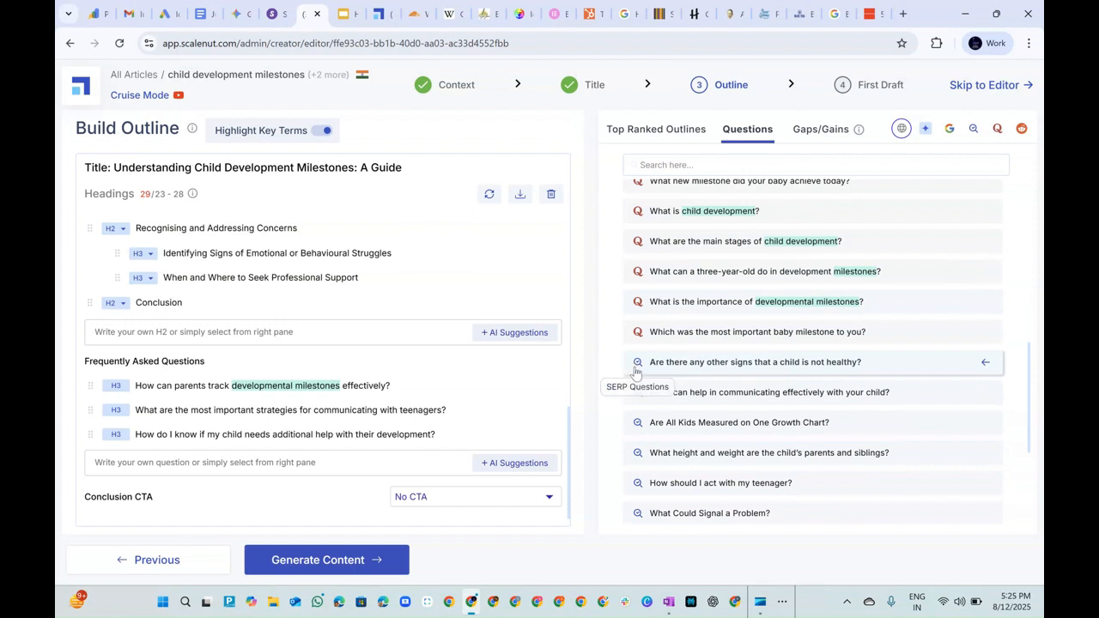
scroll(848, 432, "down", 3)
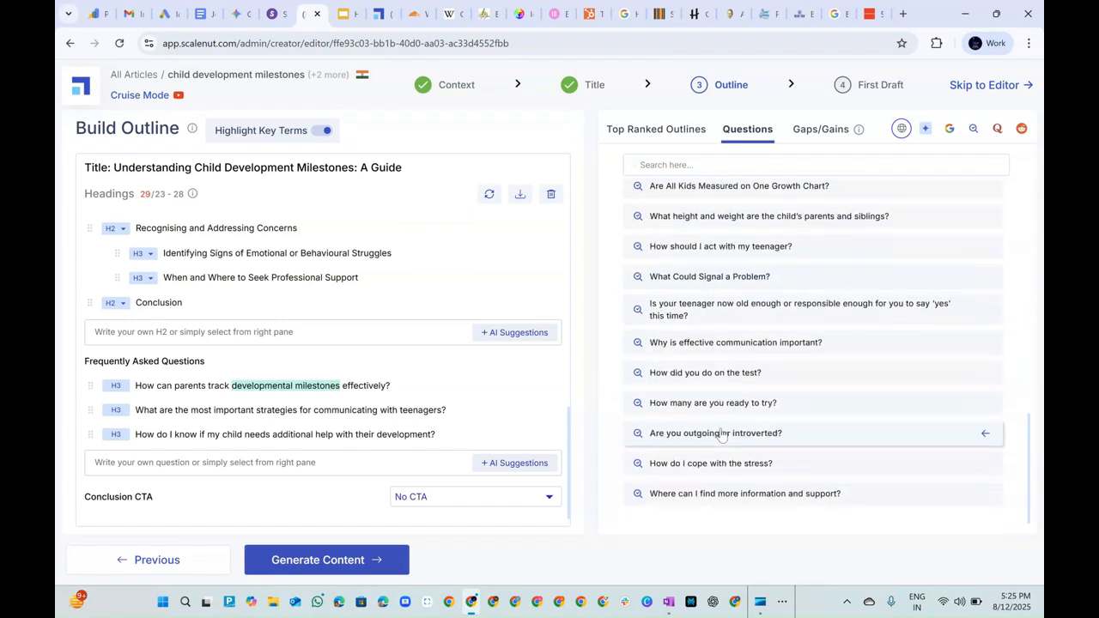
scroll(768, 412, "up", 2)
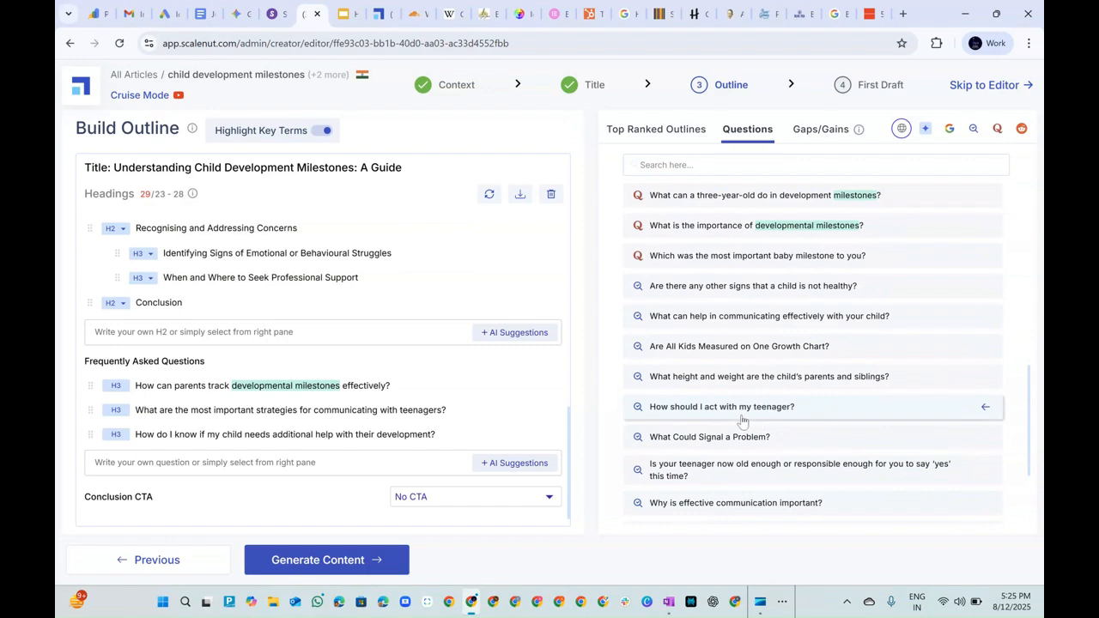
scroll(695, 387, "up", 8)
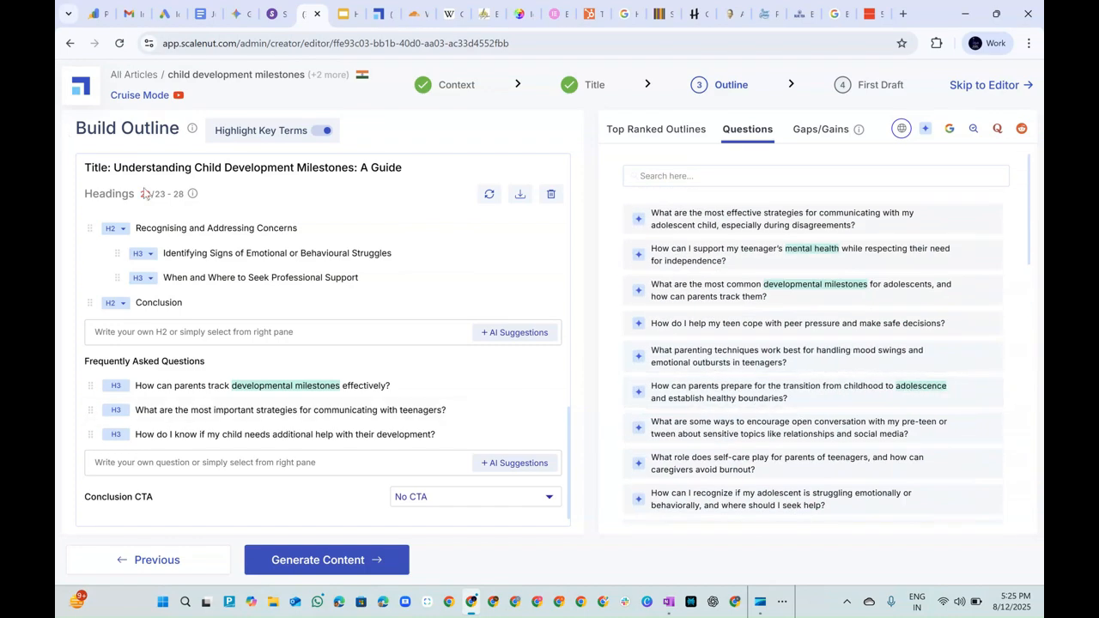
Identify the content gaps and gains against competing articles and compare the suggested topics with the outline's existing headings.
mouse_move(825, 140)
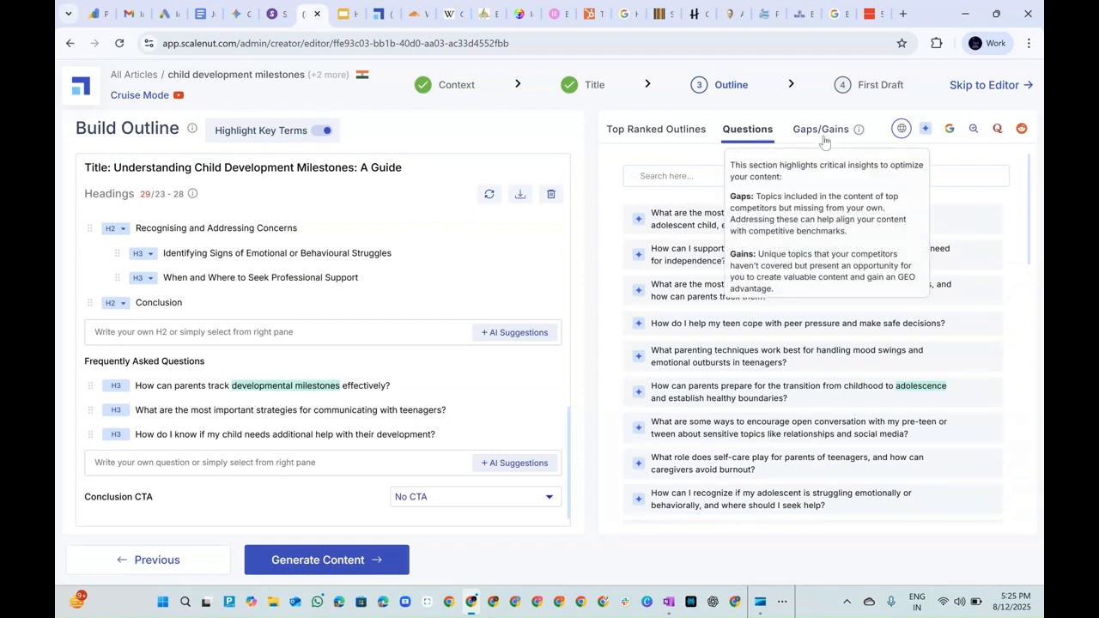
left_click(826, 130)
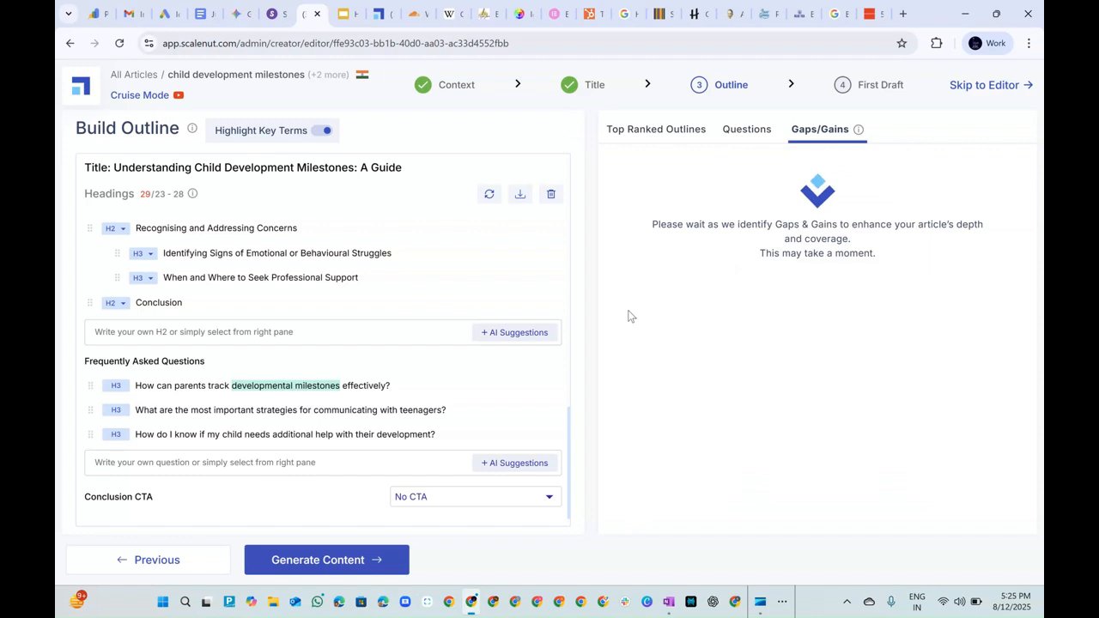
scroll(420, 280, "up", 10)
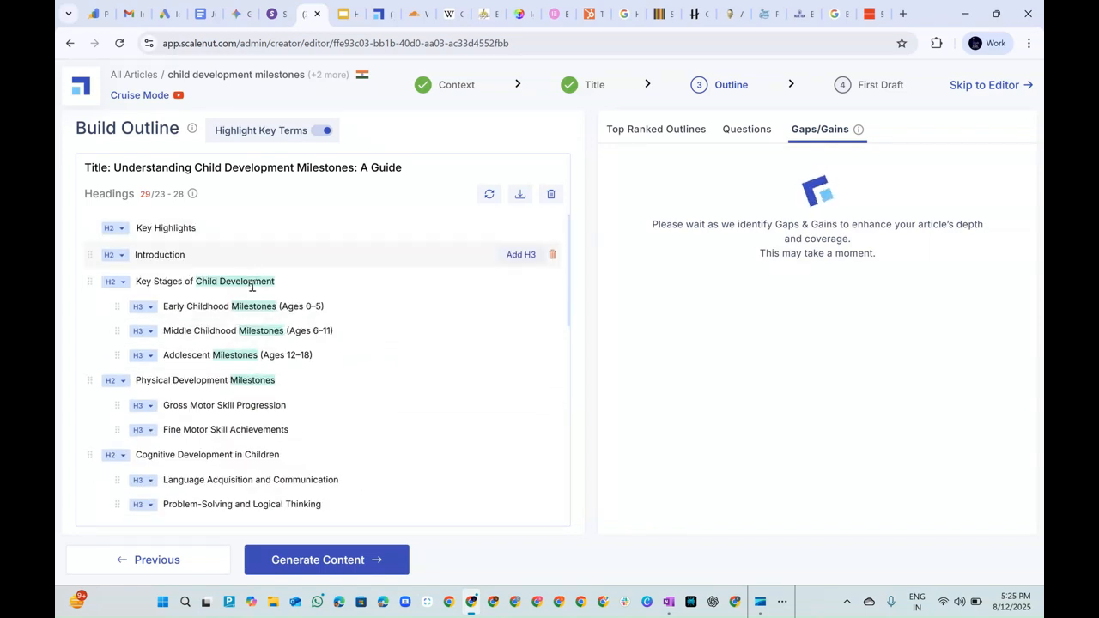
scroll(294, 494, "down", 10)
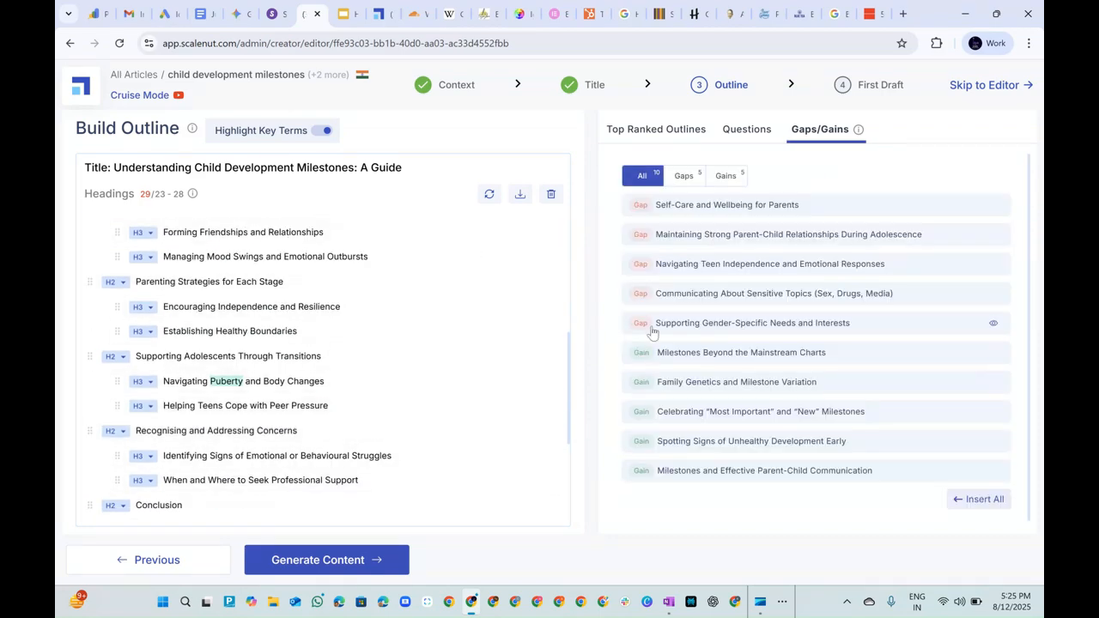
Add the gap topic "Supporting Gender-Specific Needs and Interests" to the outline and place it above "Supporting Adolescents Through Transitions".
scroll(462, 351, "up", 10)
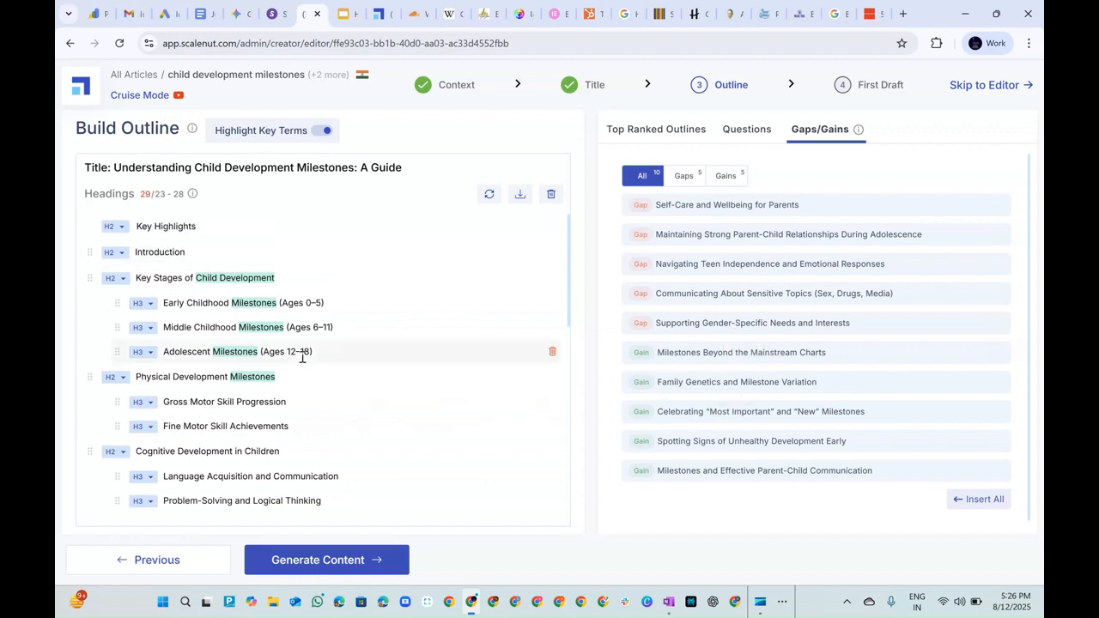
left_click(675, 329)
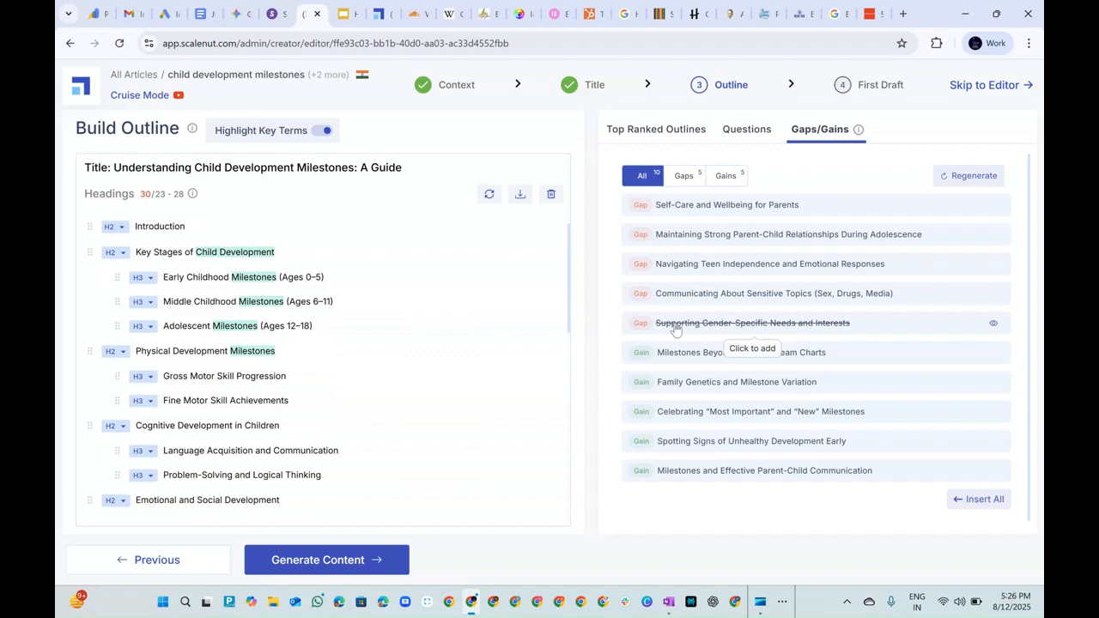
scroll(533, 383, "down", 4)
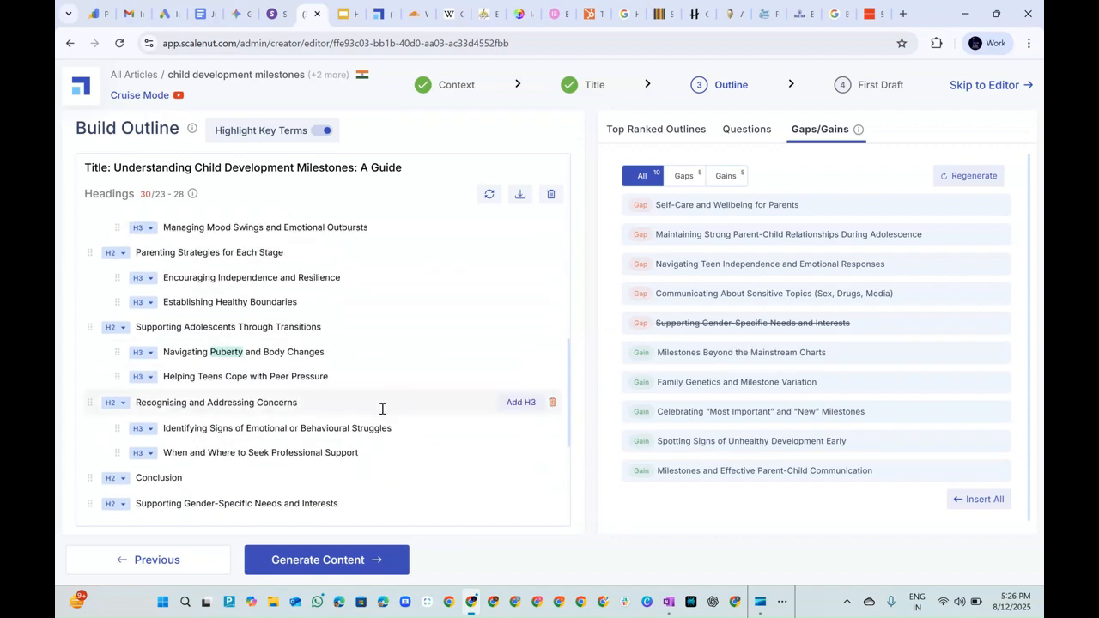
scroll(380, 410, "down", 3)
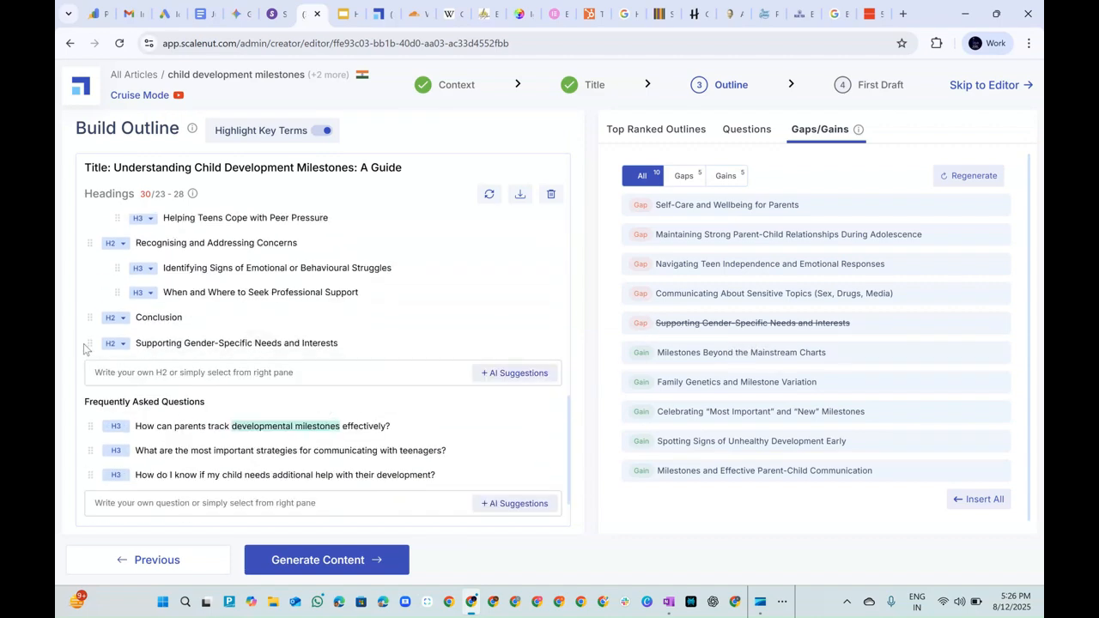
mouse_move(89, 334)
left_mouse_down()
mouse_move(81, 263)
mouse_move(83, 302)
left_mouse_up()
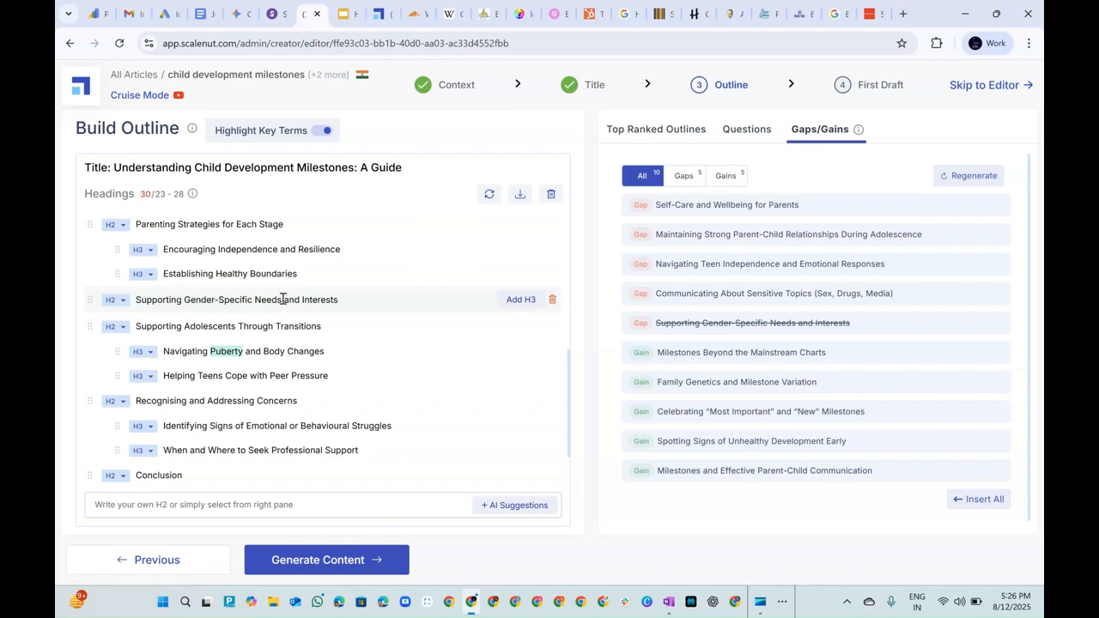
Browse AI-generated H3 ideas for the "Supporting Gender-Specific Needs and Interests" heading, and delete that heading from the outline.
left_click(515, 302)
left_click(506, 330)
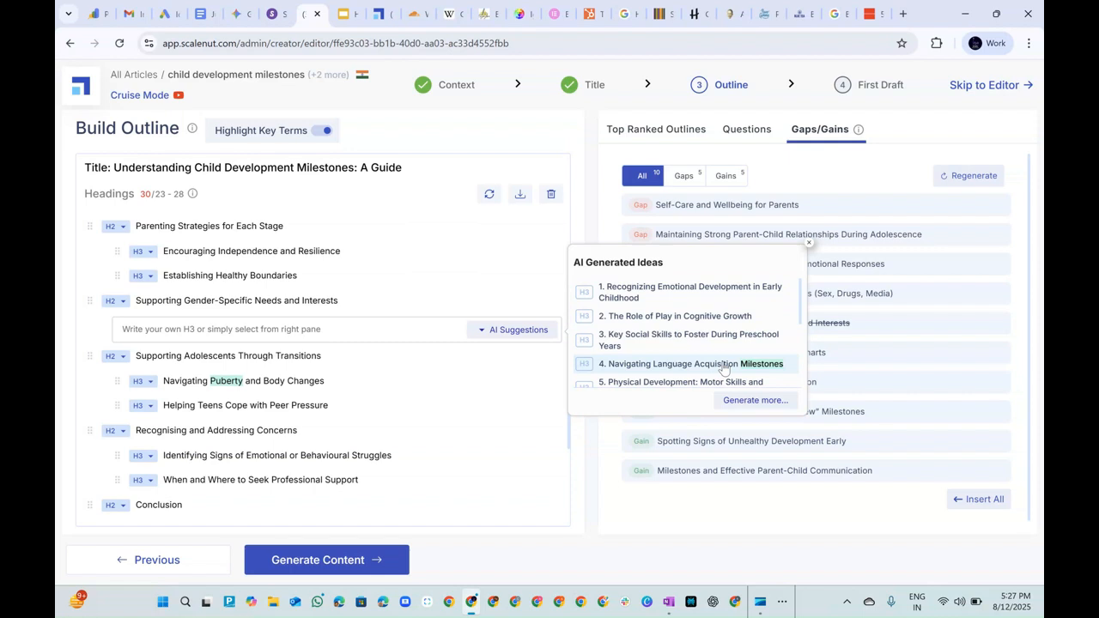
scroll(723, 368, "down", 3)
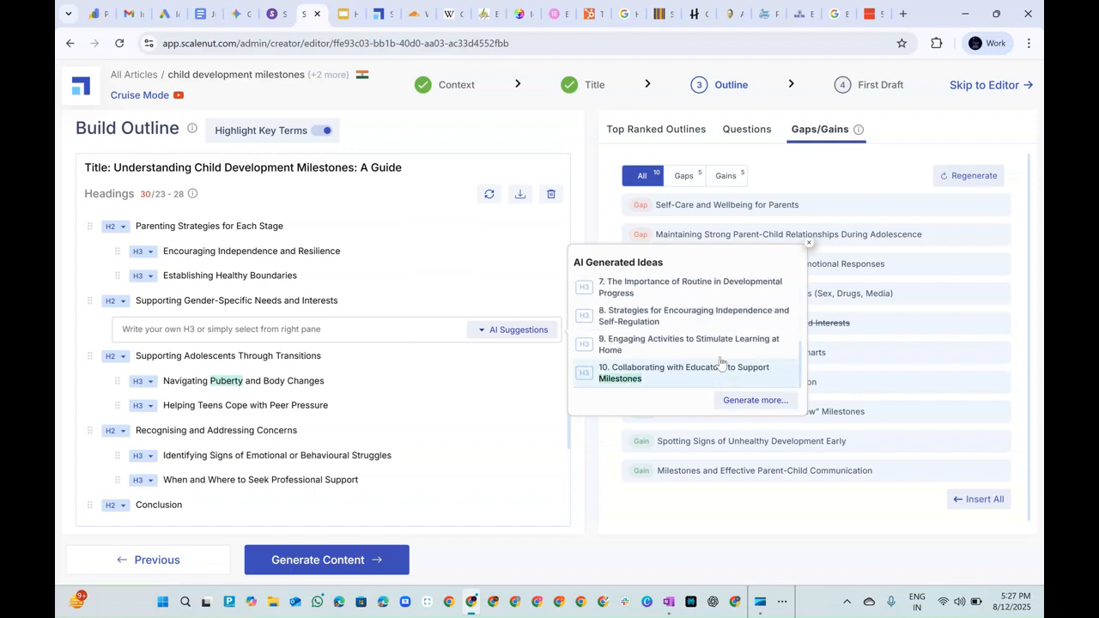
left_click(808, 243)
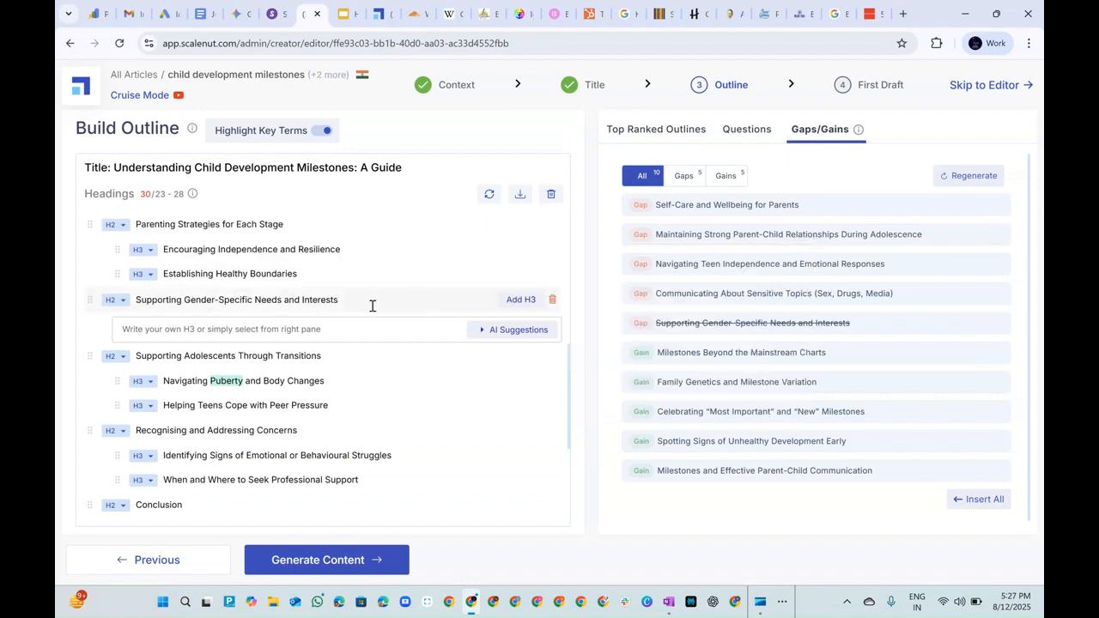
left_click(552, 299)
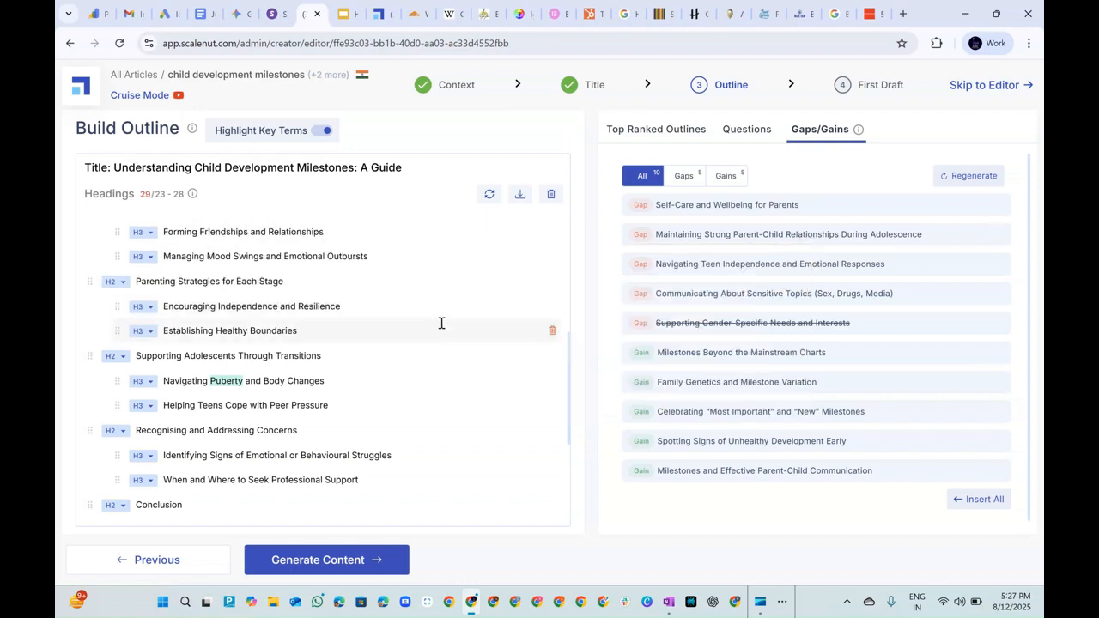
Check the outline's headings and FAQs once more and generate the article's first draft from it.
scroll(441, 321, "down", 2)
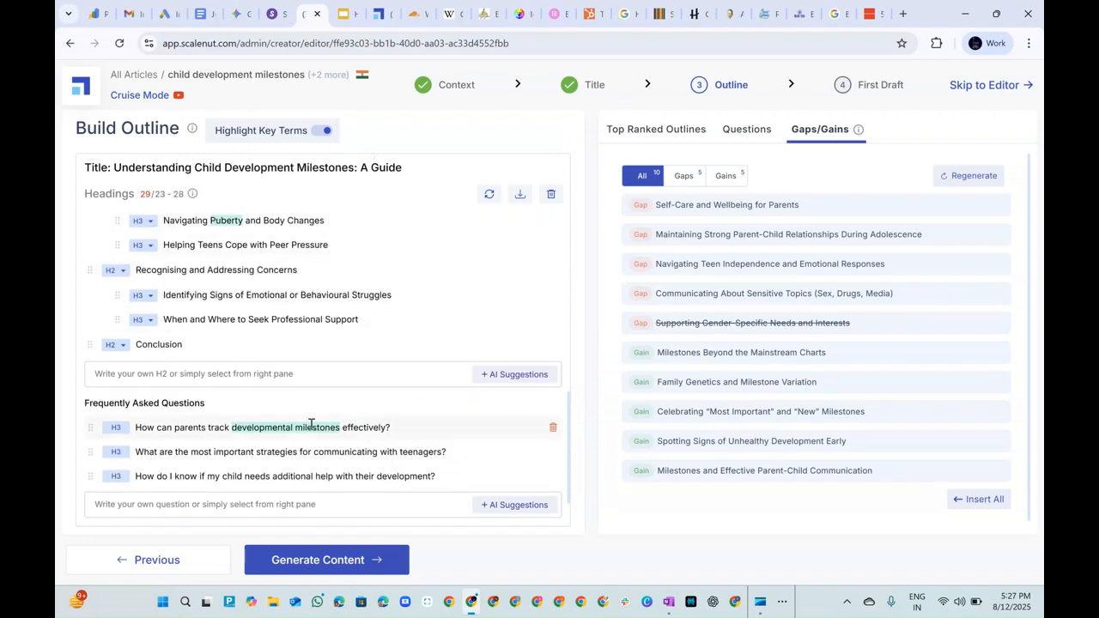
scroll(258, 339, "up", 5)
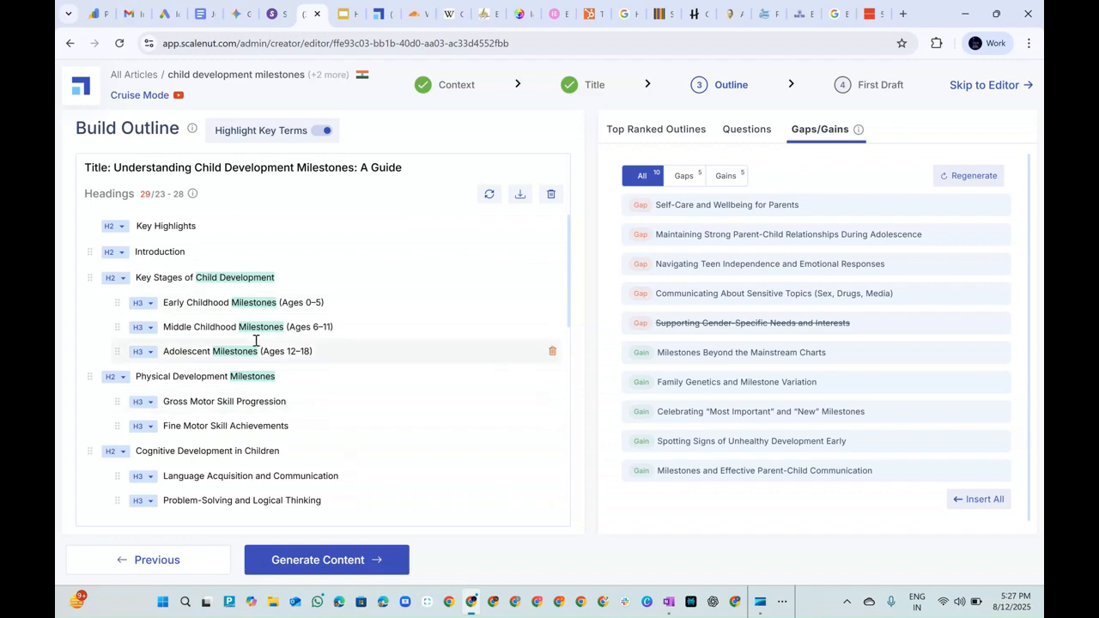
scroll(266, 361, "down", 5)
scroll(385, 382, "up", 5)
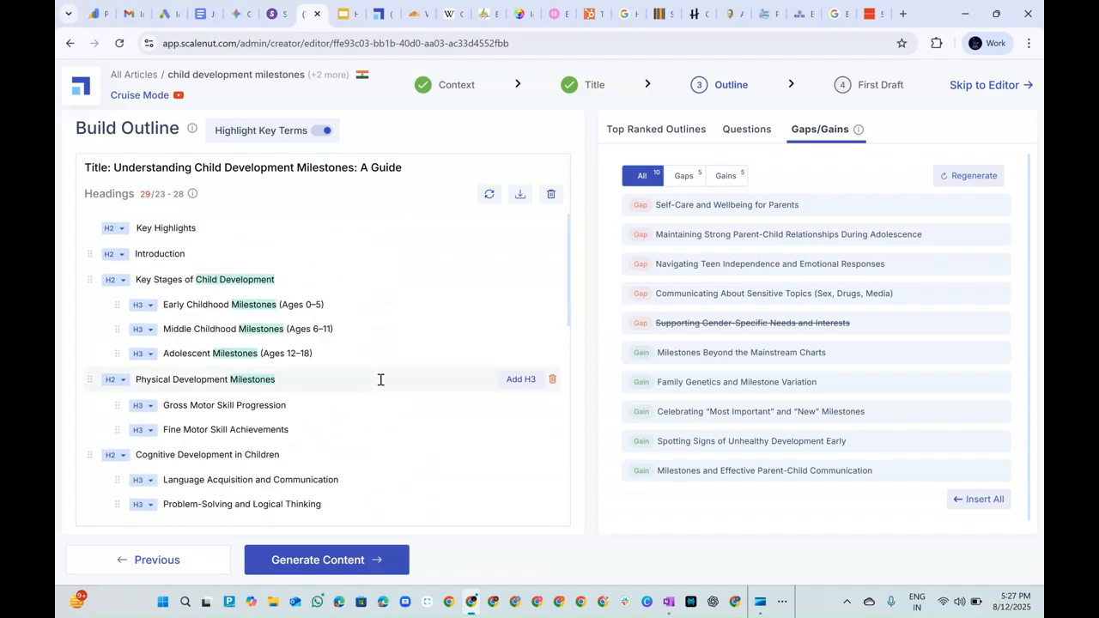
left_click(316, 571)
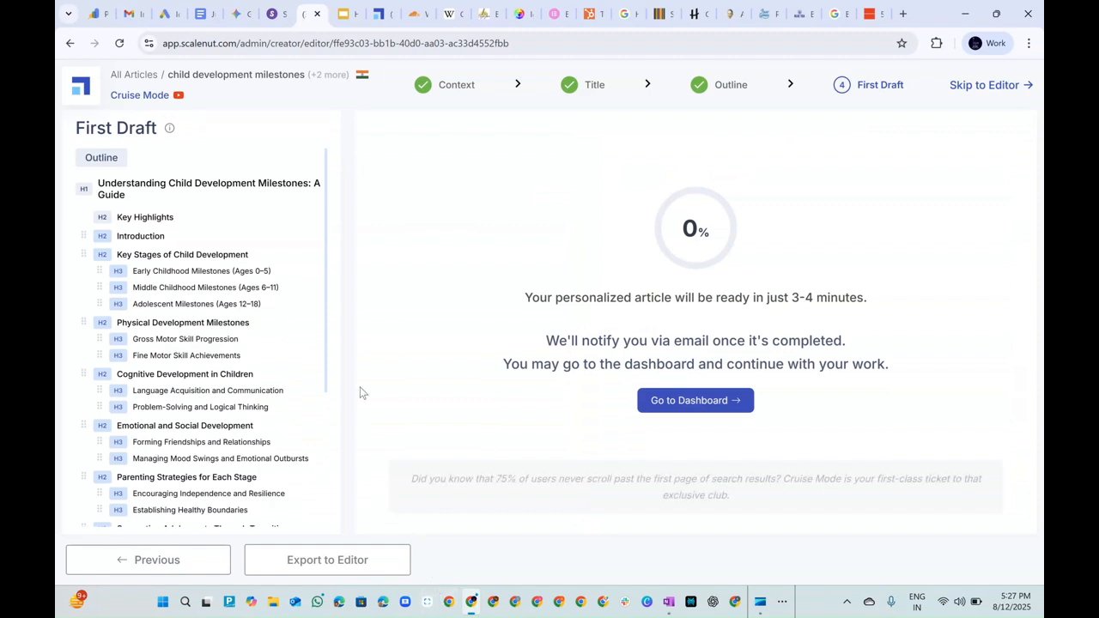